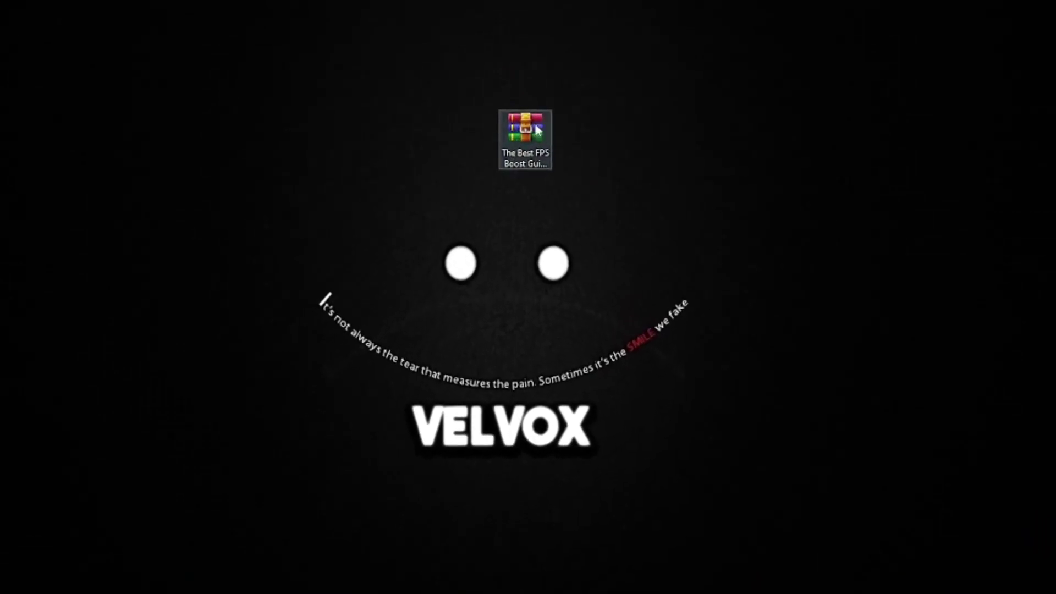
Step: Extract the "The Best FPS Boost Guide Pack 2023" archive directly onto the desktop
right_click(510, 144)
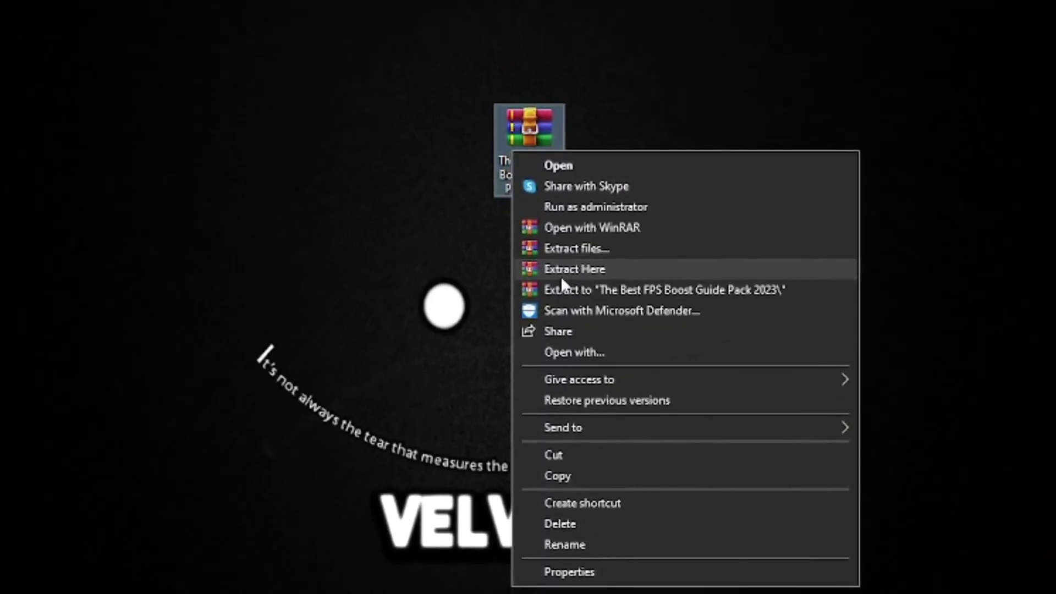
click(563, 264)
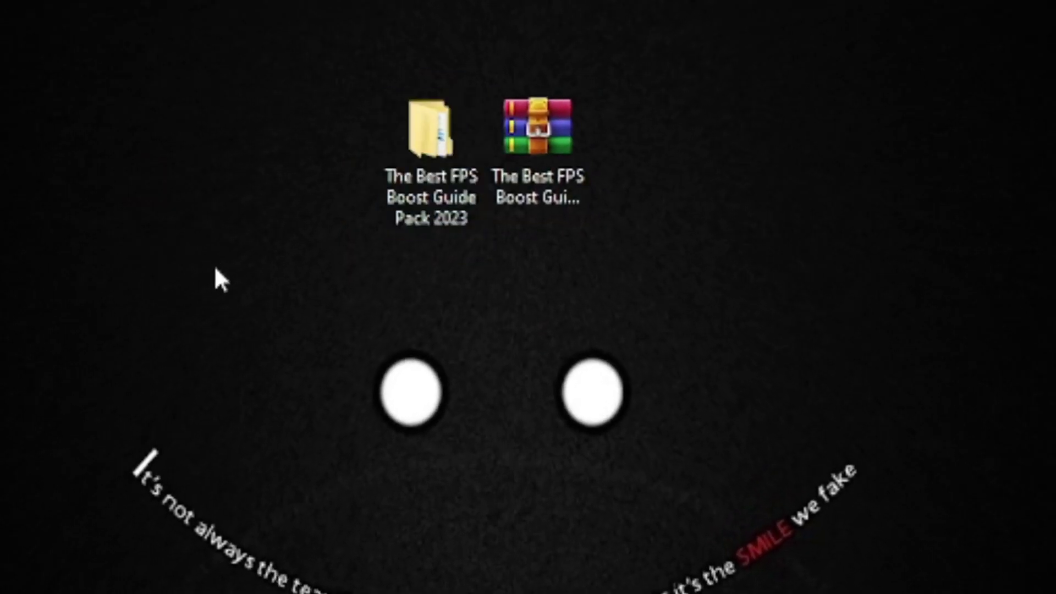
drag(286, 85, 670, 344)
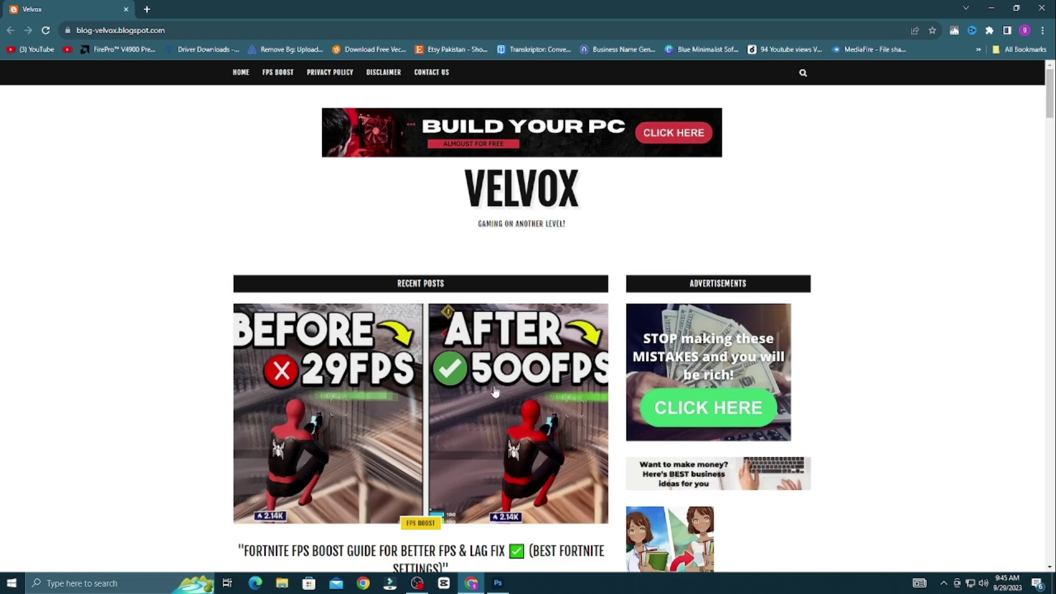
Step: View the download section of the Fortnite FPS boost guide post on the Velvox blog, and minimize the browser
click(362, 415)
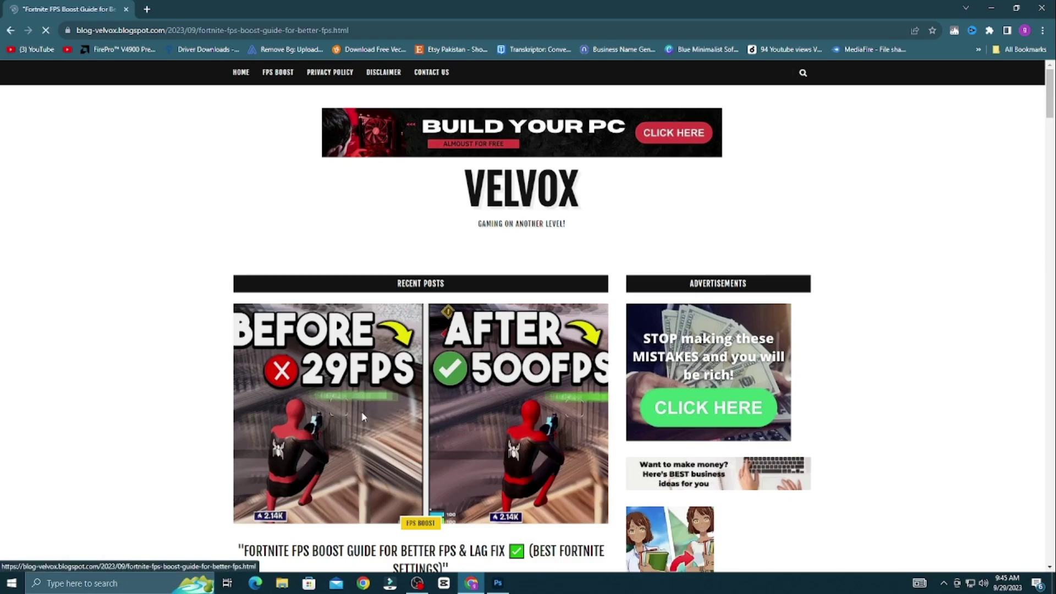
scroll(402, 424, down, 7)
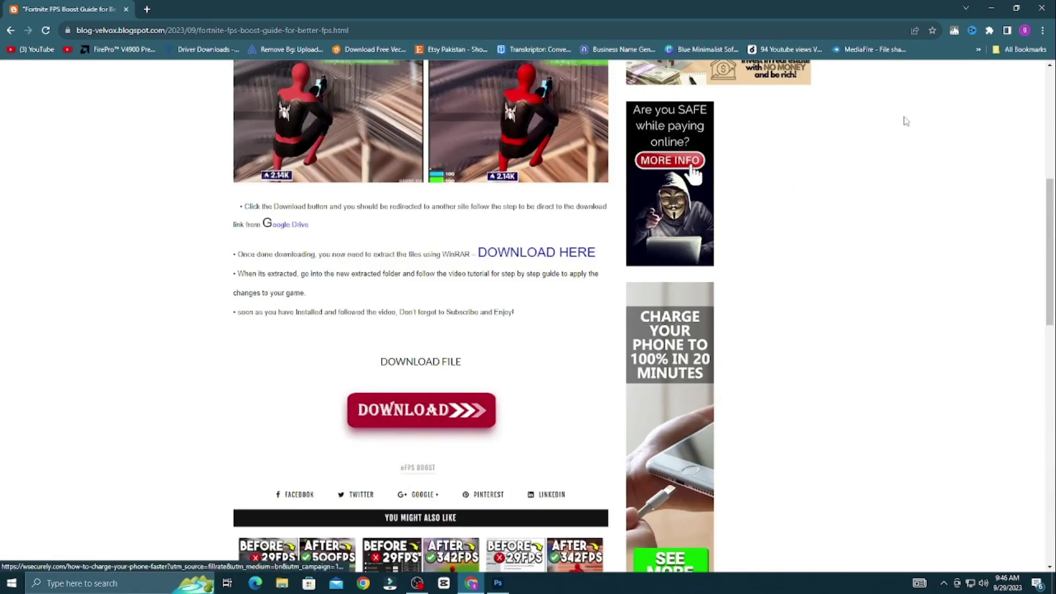
click(991, 8)
Step: Refresh the desktop and open the extracted "The Best FPS Boost Guide Pack 2023" folder
right_click(547, 282)
click(577, 330)
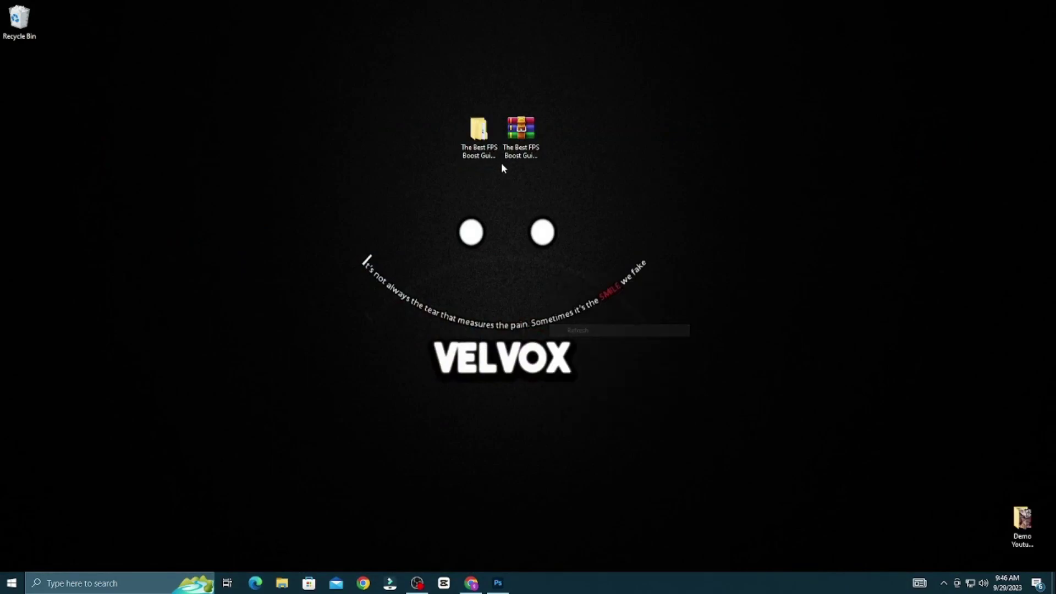
right_click(490, 132)
click(515, 144)
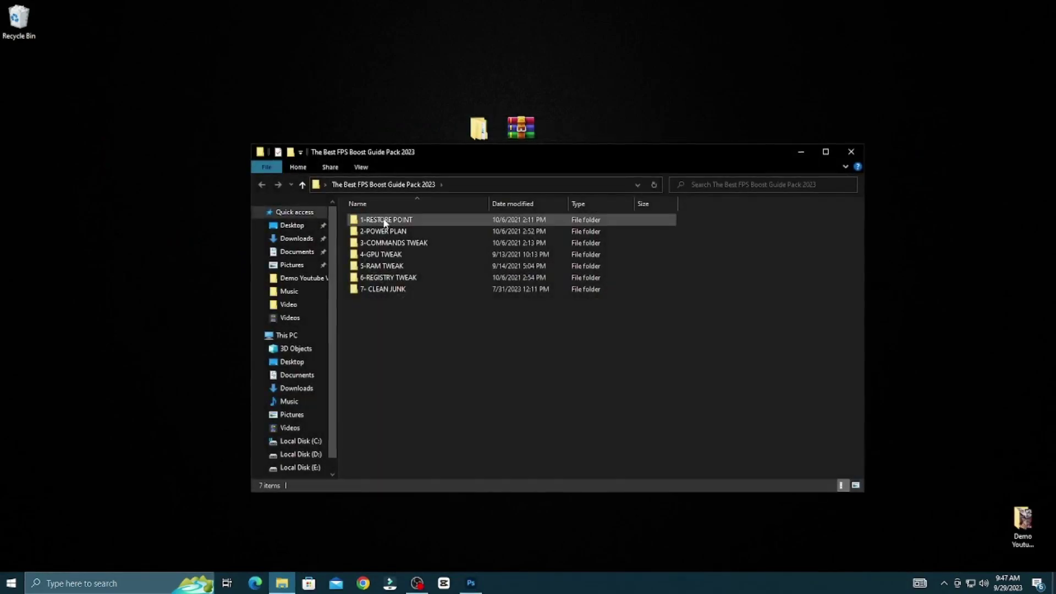
Step: Launch the Restore Point shortcut from the 1-RESTORE POINT folder and move System Properties over the folder window
right_click(385, 220)
click(411, 227)
right_click(372, 224)
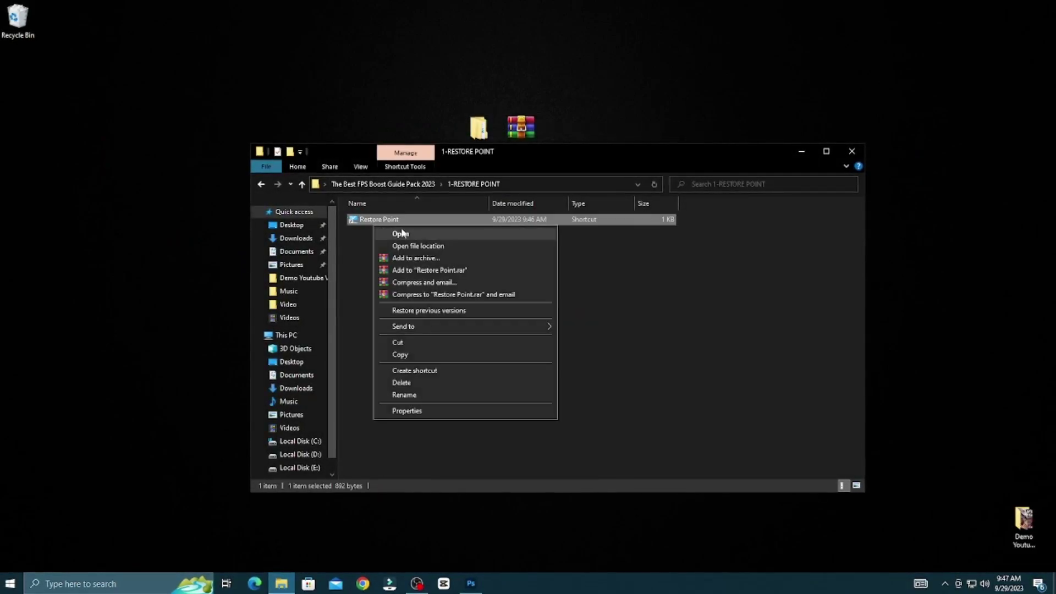
click(403, 231)
drag(163, 21, 534, 165)
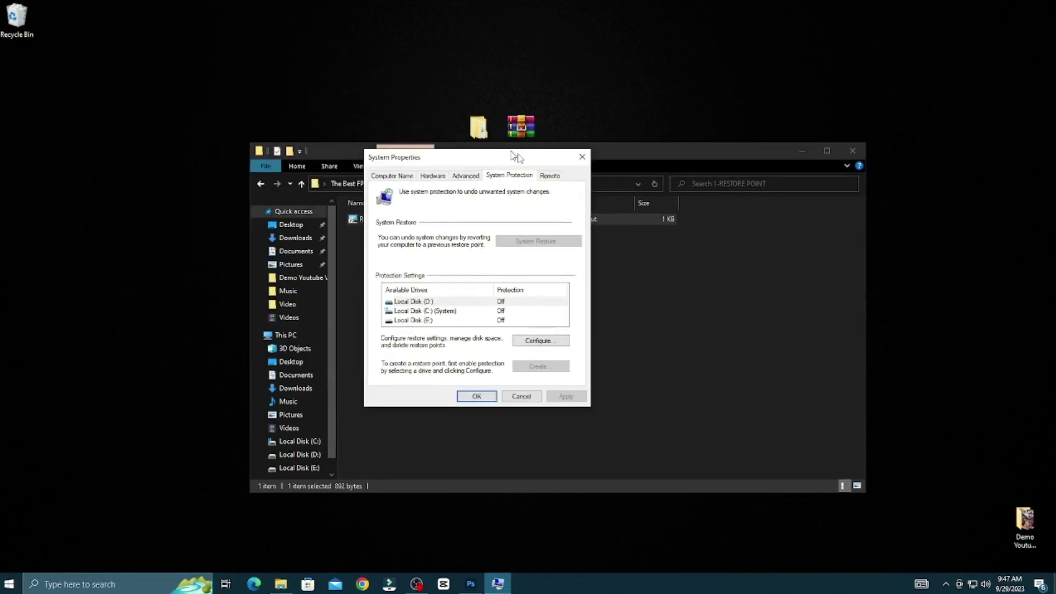
Step: Check the system protection settings for Local Disk (D:) and close System Properties
click(560, 351)
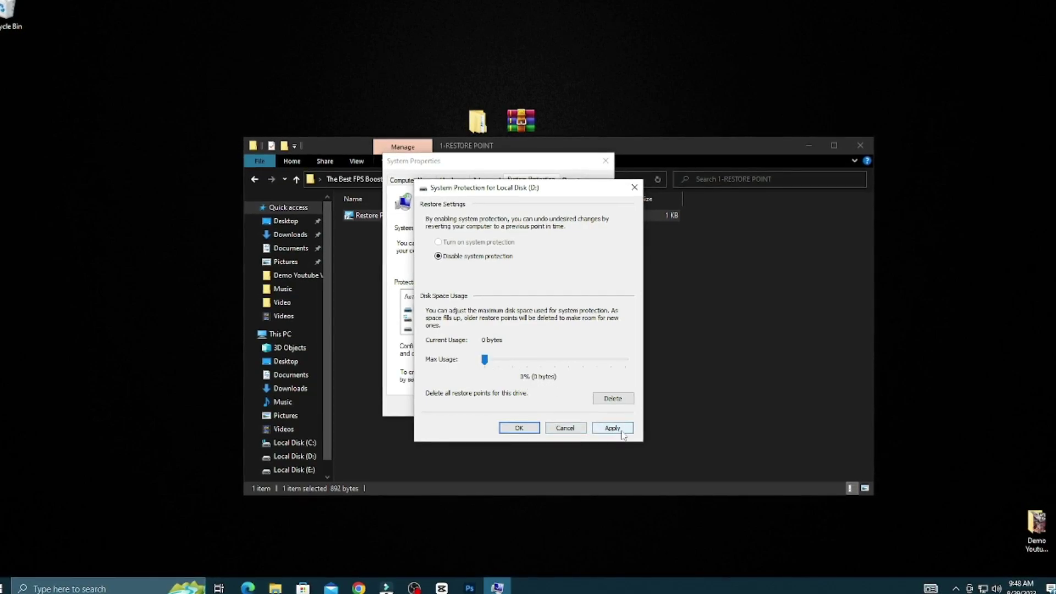
click(517, 431)
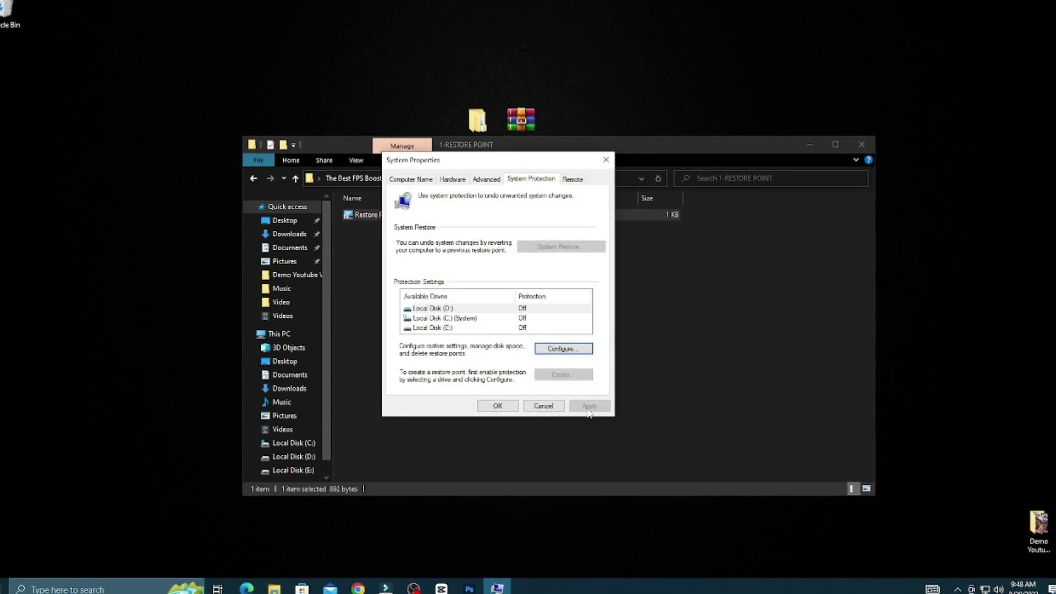
click(496, 407)
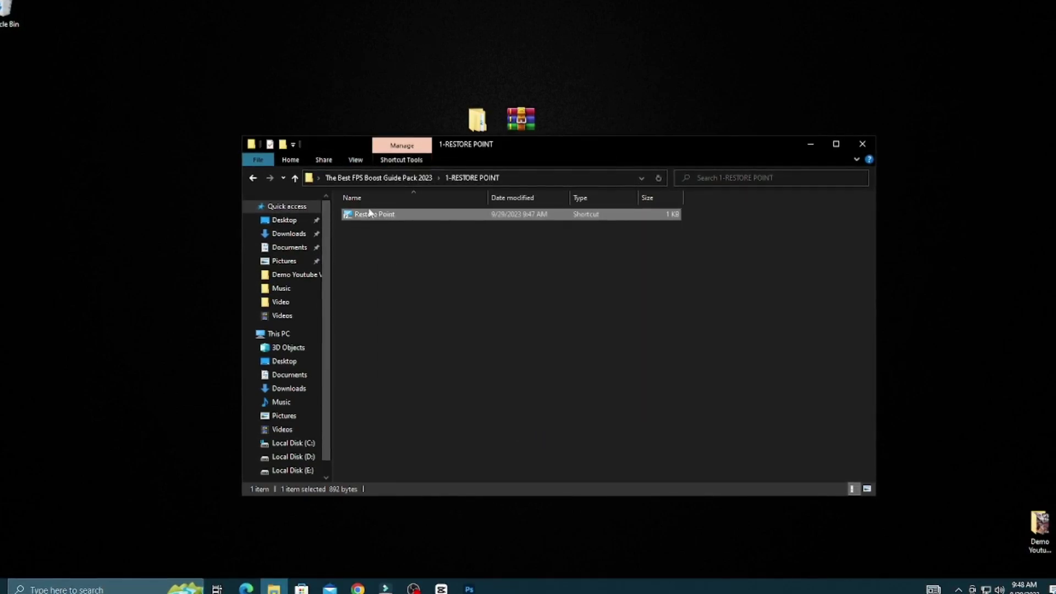
Step: Launch the Power Options shortcut from the pack's 2-POWER PLAN folder
click(356, 179)
right_click(387, 227)
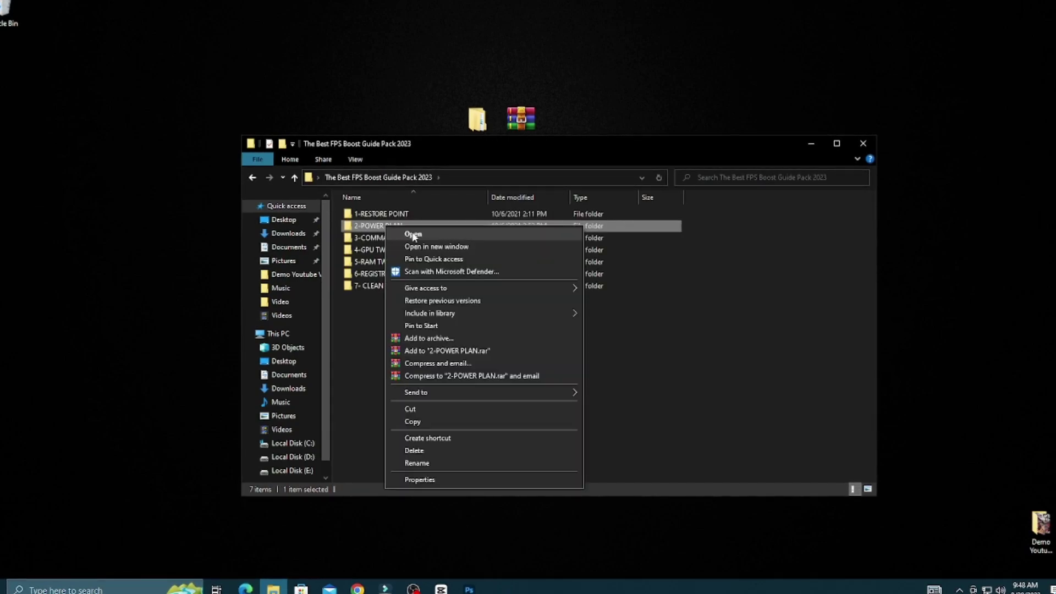
click(413, 234)
click(384, 216)
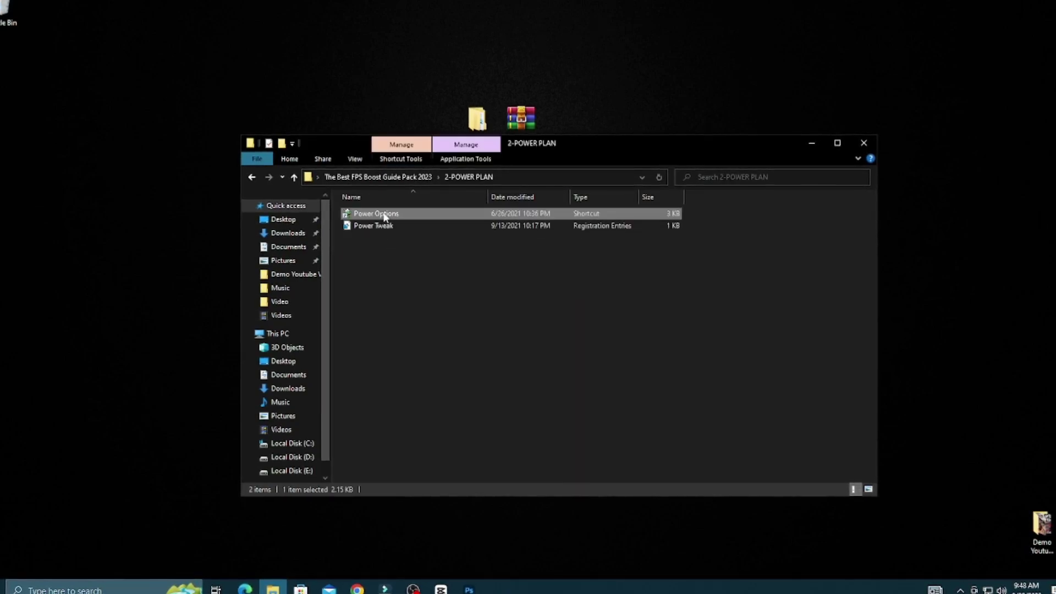
right_click(385, 211)
click(406, 227)
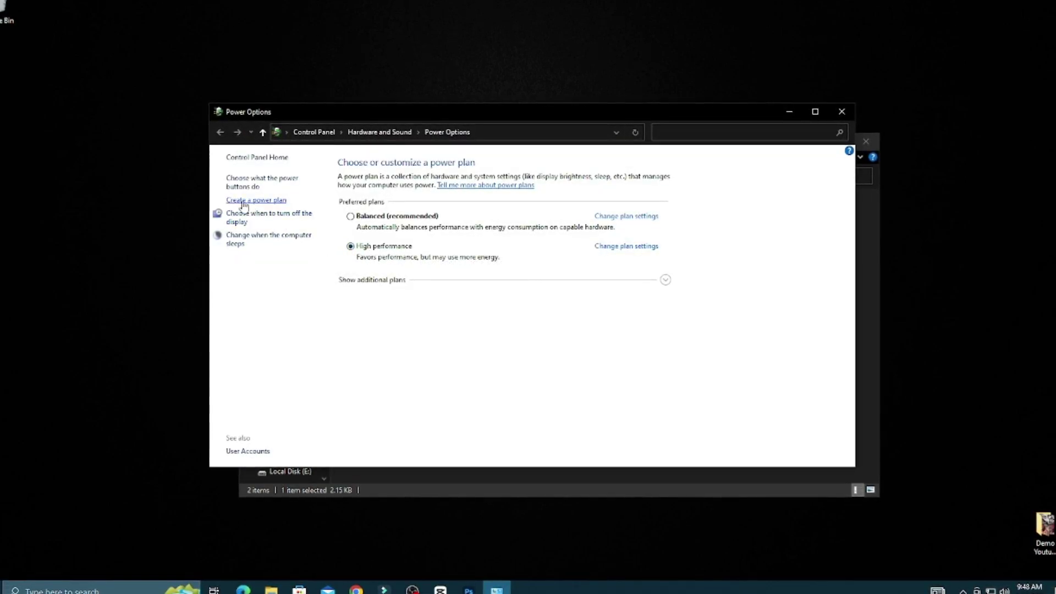
Step: Try to create a power plan named "ultimate fortnite fps boost" based on High performance, with computer sleep at Never
click(242, 200)
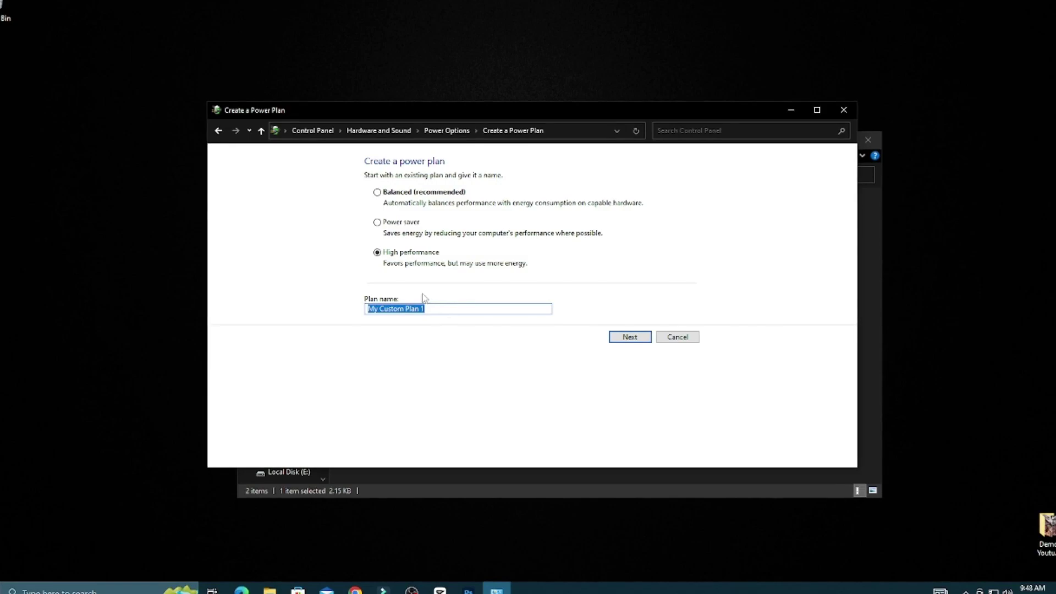
text(u)
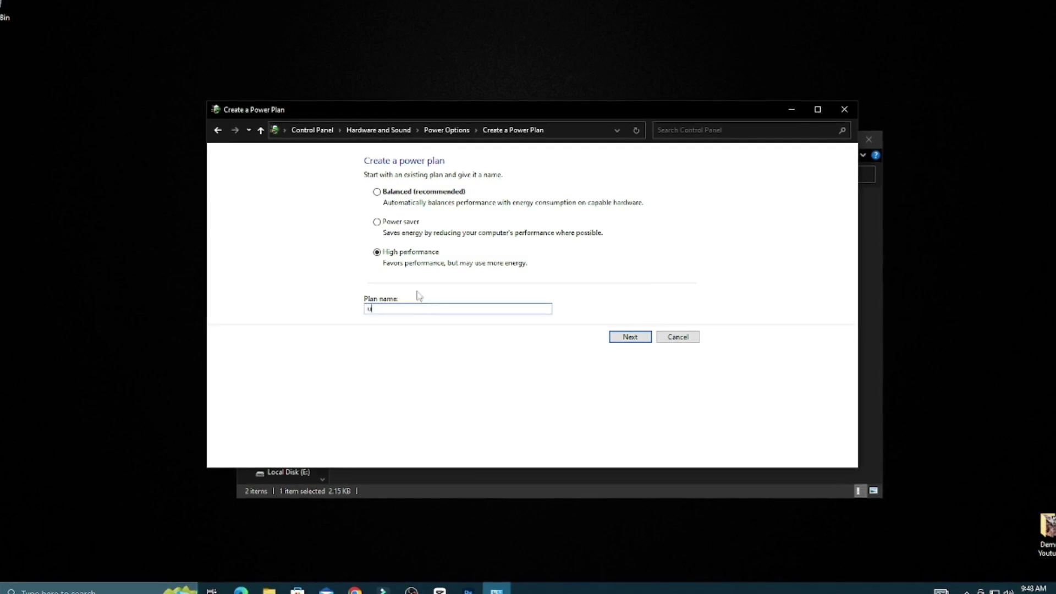
text(ltimate fortnite fps boost)
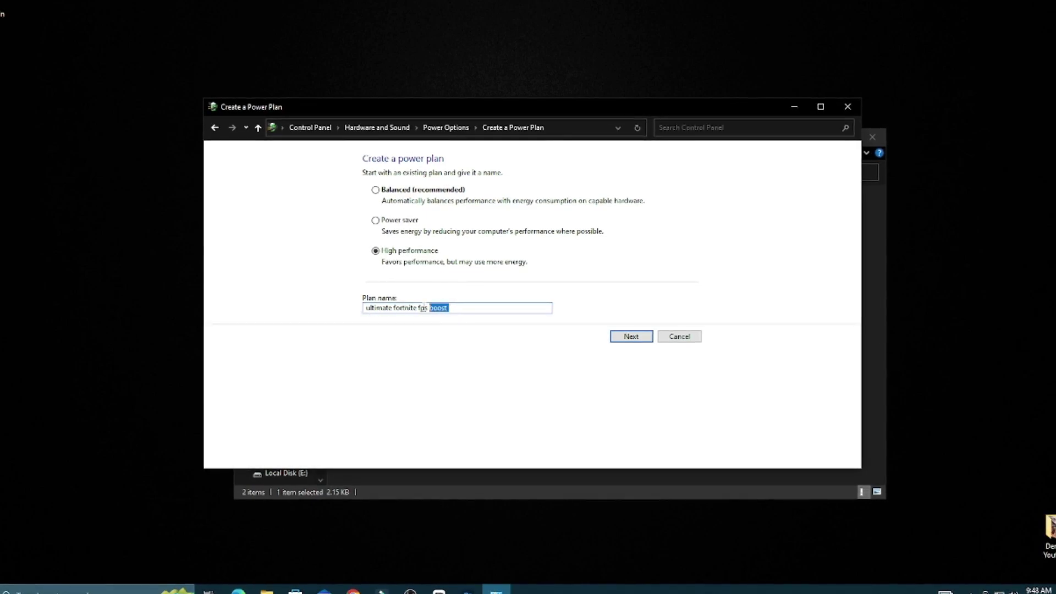
click(633, 337)
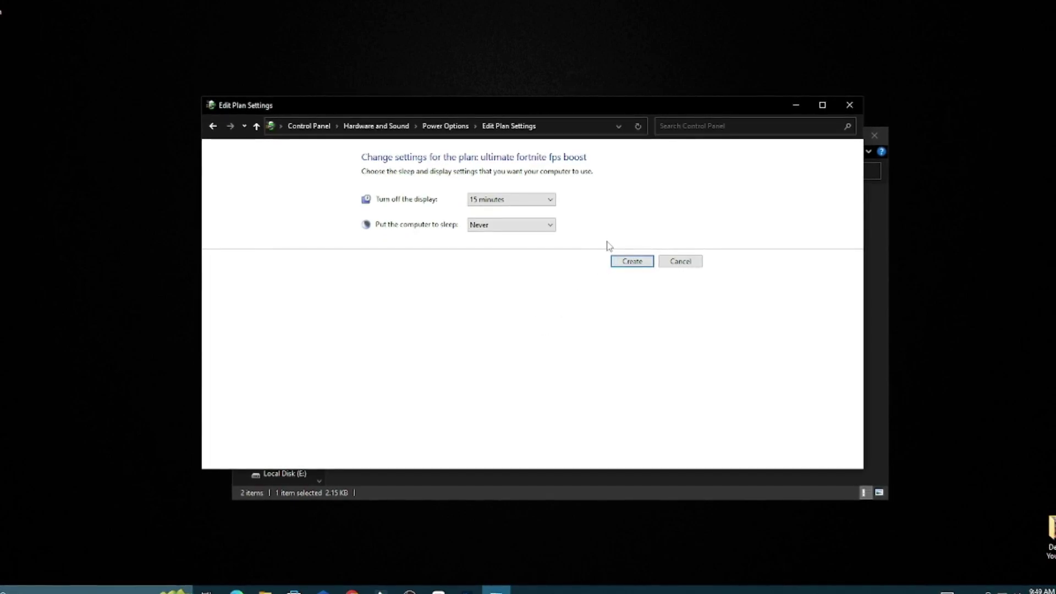
click(549, 224)
click(549, 226)
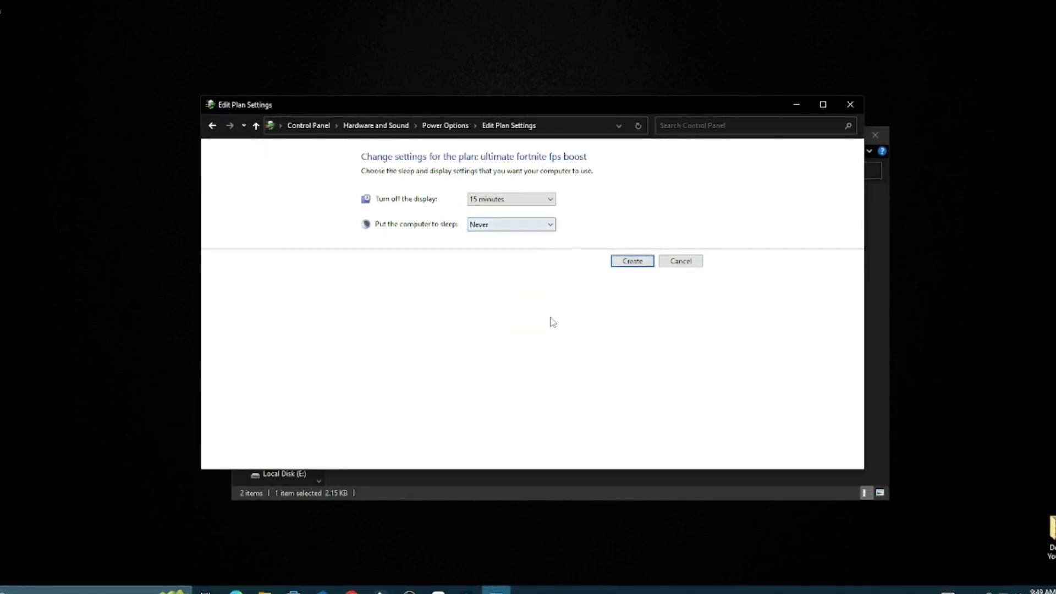
click(851, 104)
Step: Merge the Power Tweak registration file from the 2-POWER PLAN folder into the registry
click(360, 220)
right_click(355, 220)
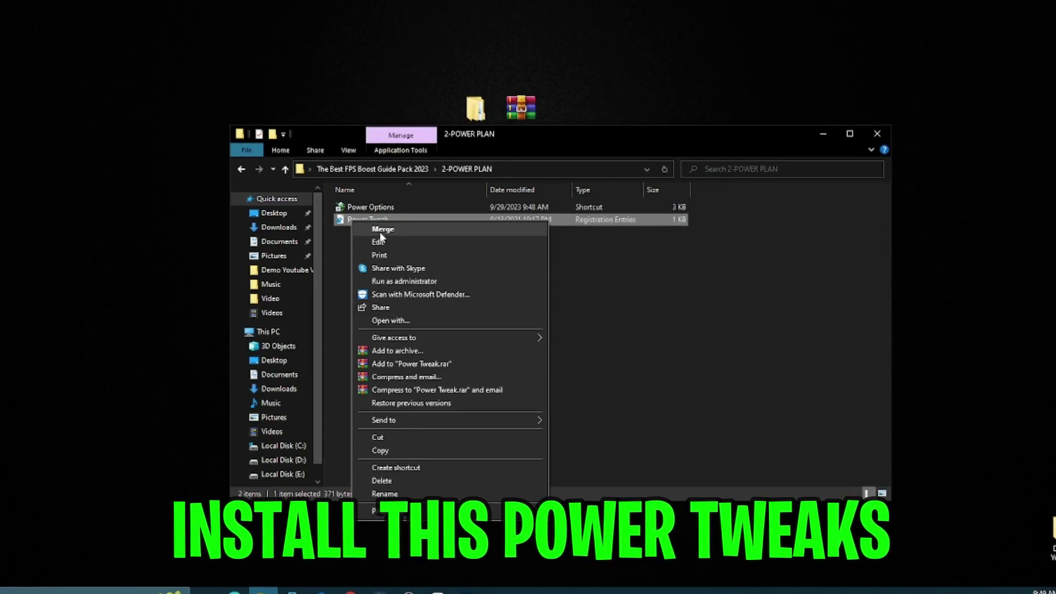
click(583, 281)
Step: Run Disable Useless Activities from the pack's 3-COMMANDS TWEAK folder as administrator
click(369, 169)
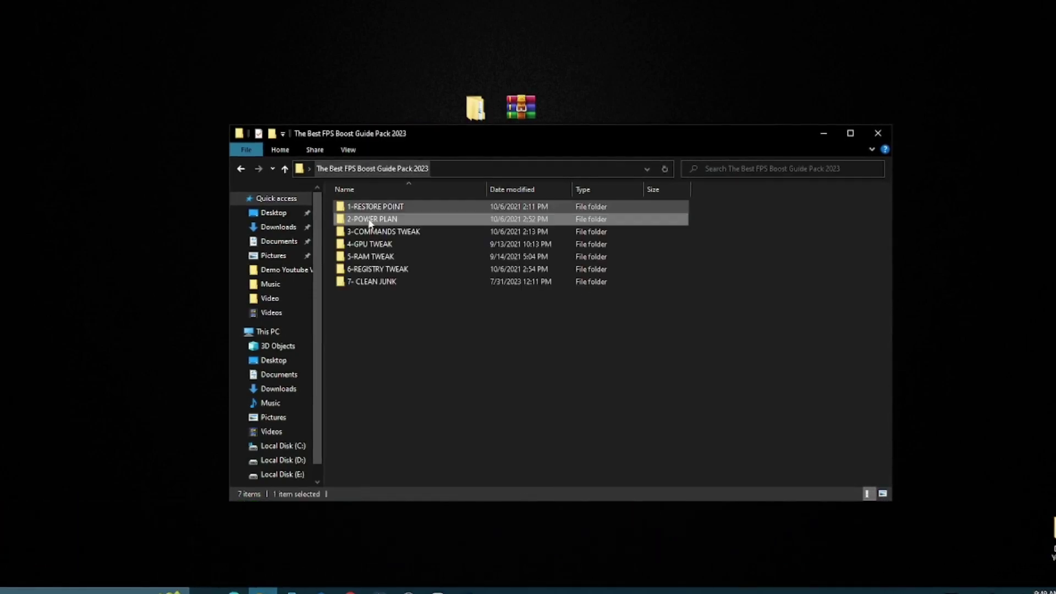
right_click(367, 231)
click(396, 239)
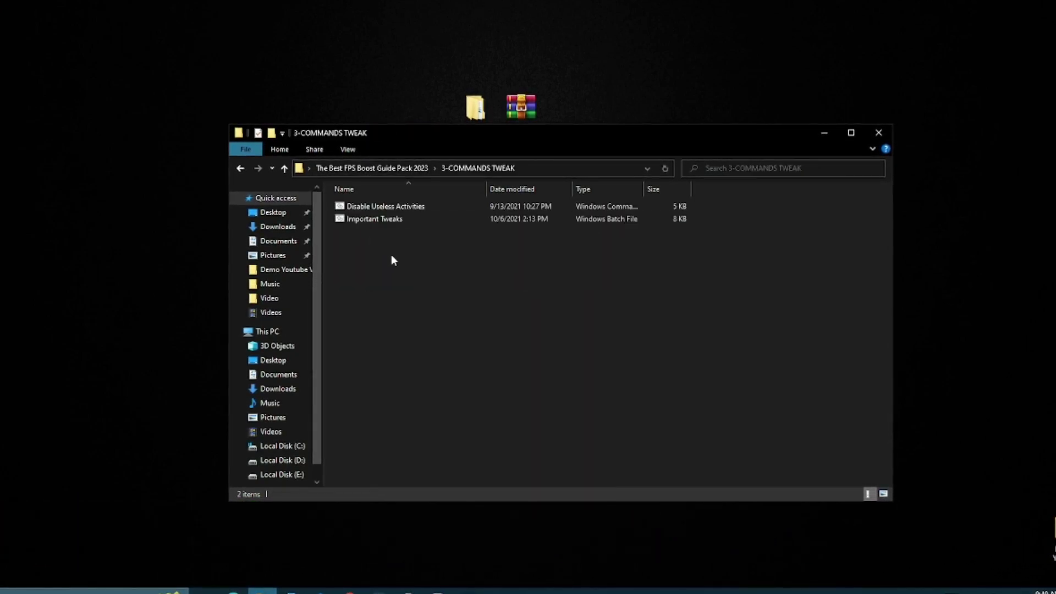
click(374, 207)
right_click(374, 207)
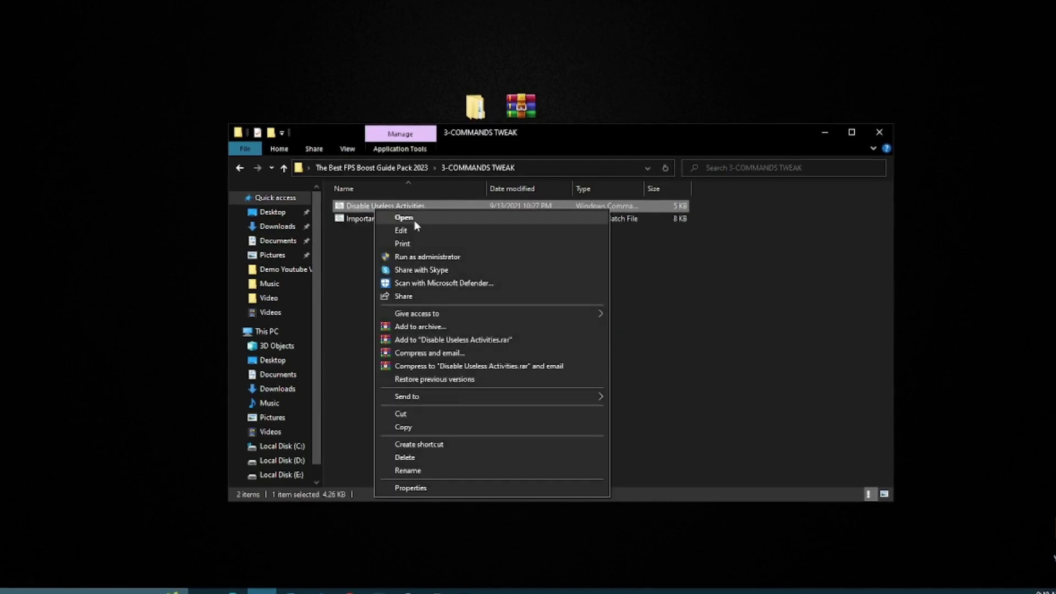
click(420, 257)
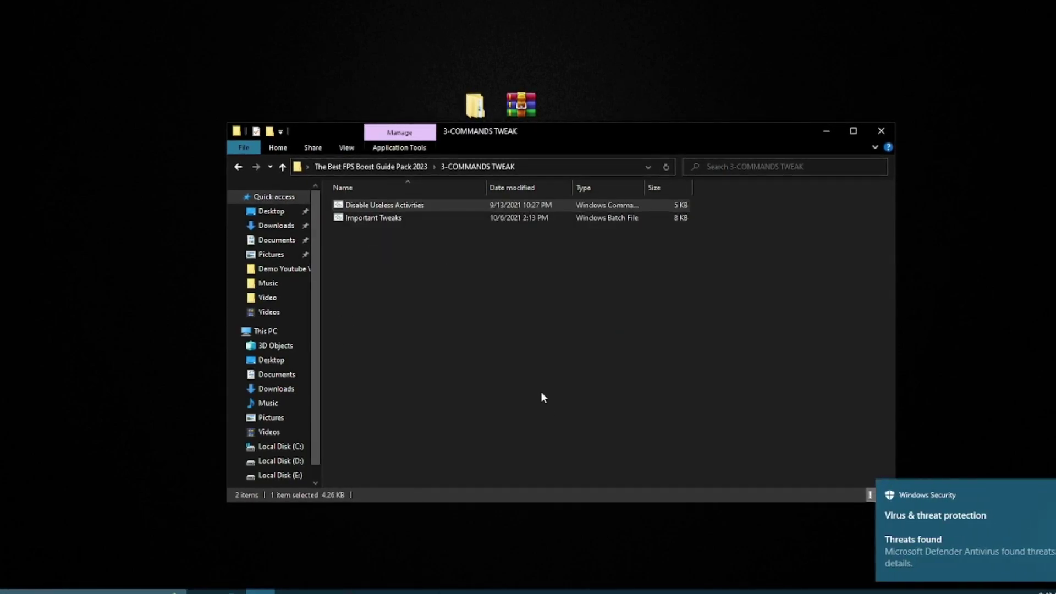
Step: Run the Important Tweaks batch file as administrator and close its console window
right_click(362, 217)
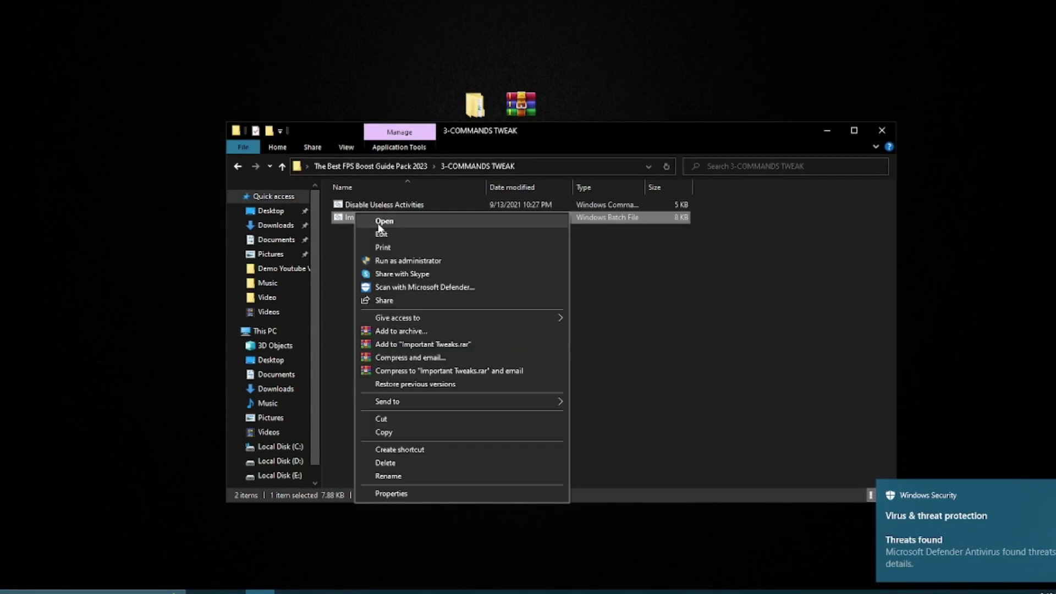
click(407, 256)
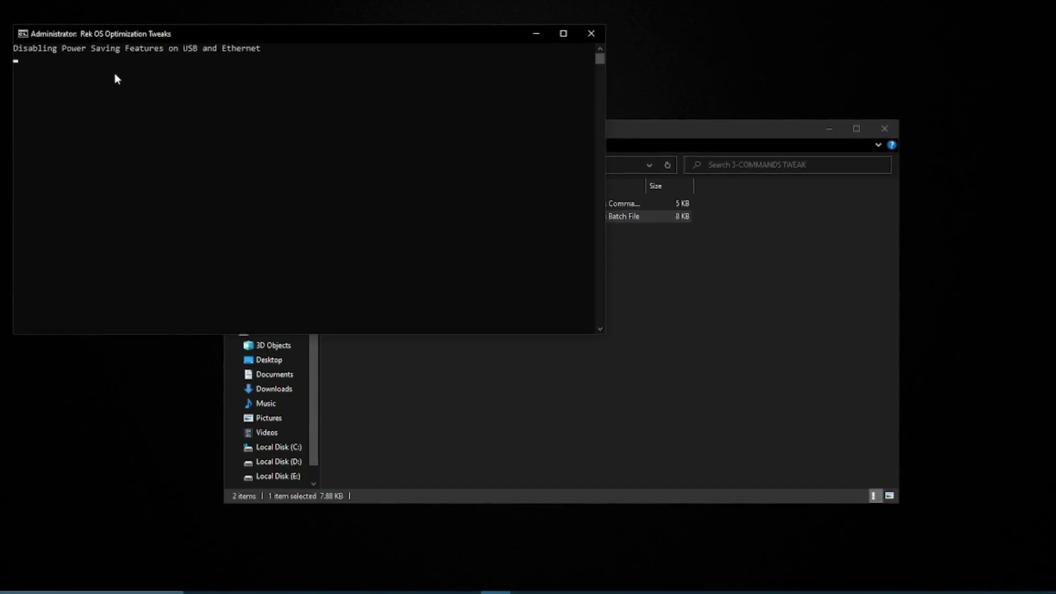
click(599, 35)
Step: Merge the AMD registration file from the AMD subfolder of 4-GPU TWEAK into the registry
click(385, 164)
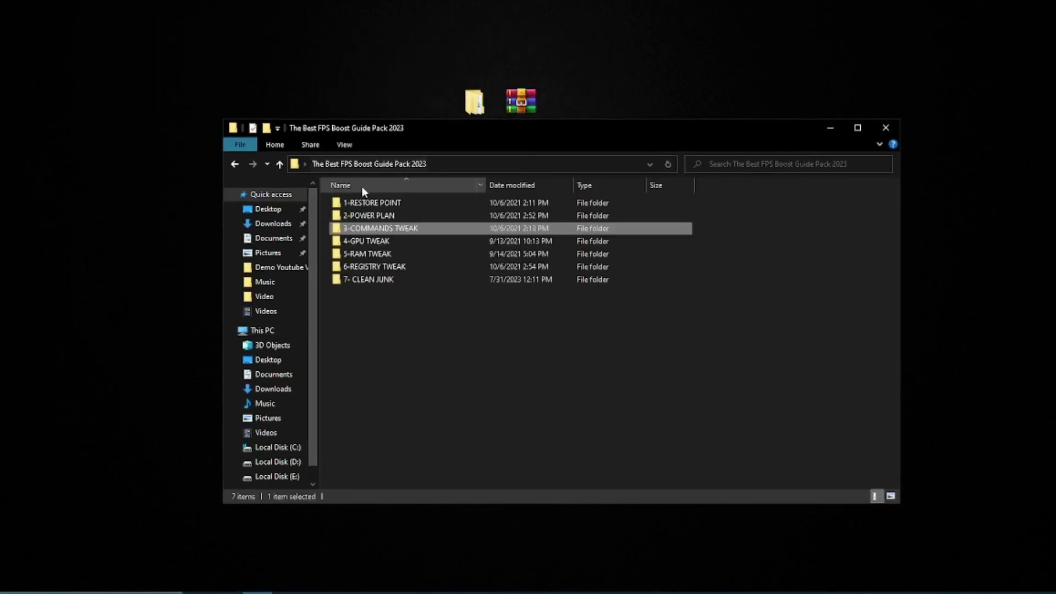
double_click(371, 241)
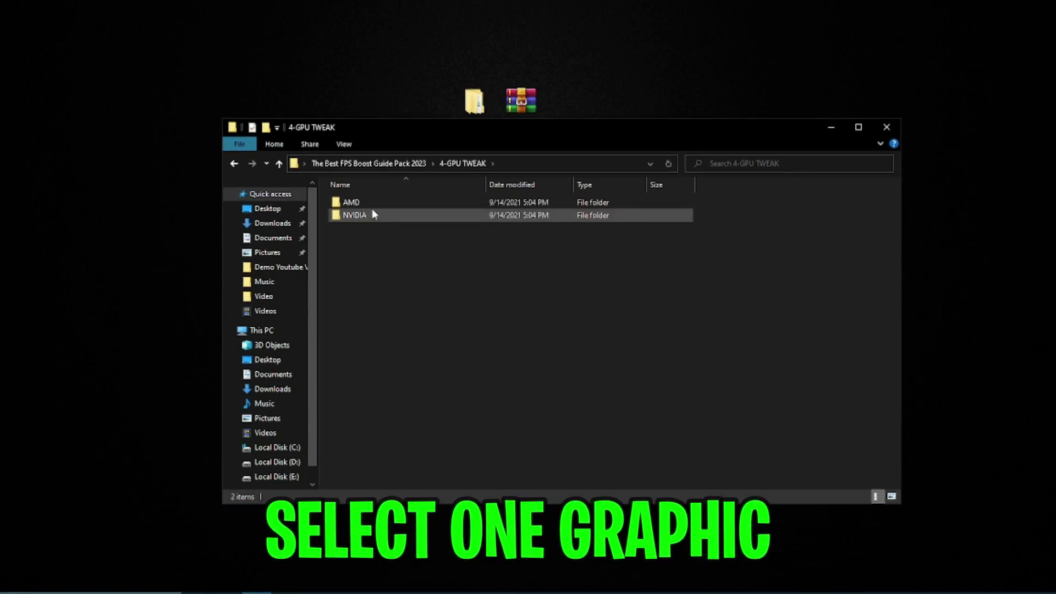
click(357, 215)
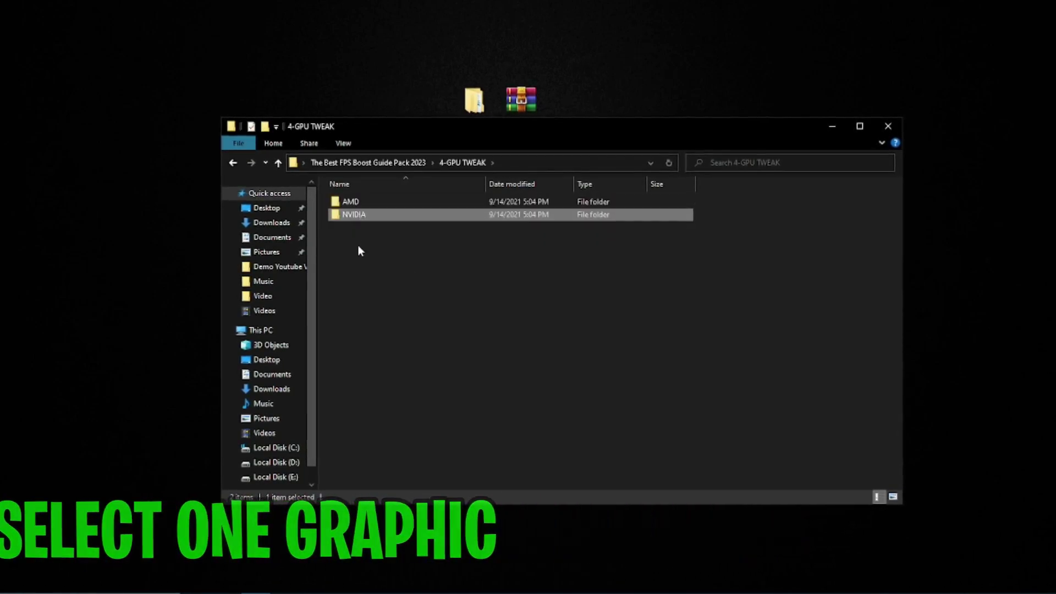
right_click(353, 202)
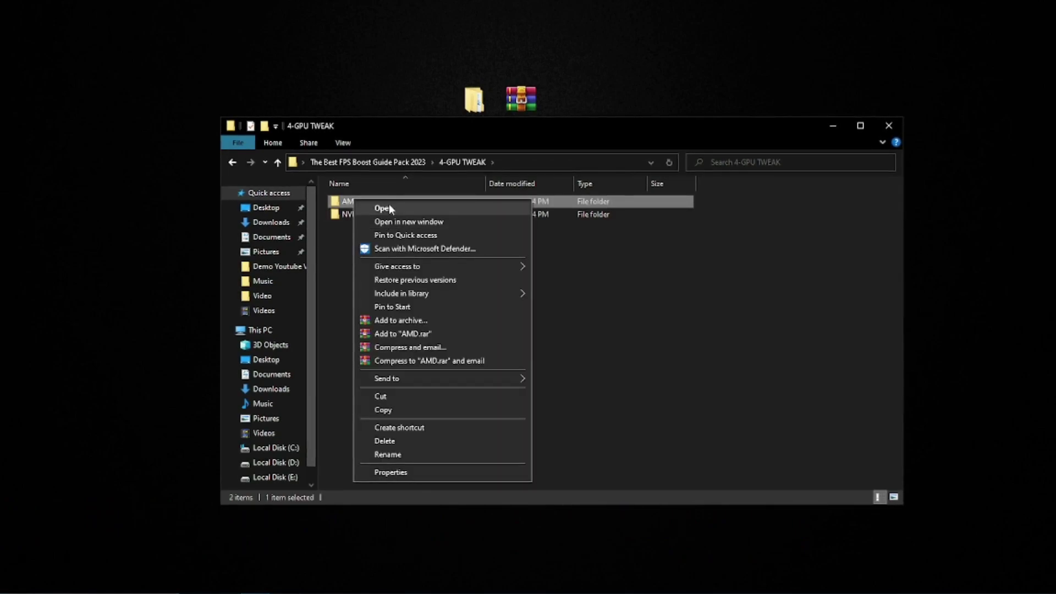
click(388, 208)
right_click(358, 208)
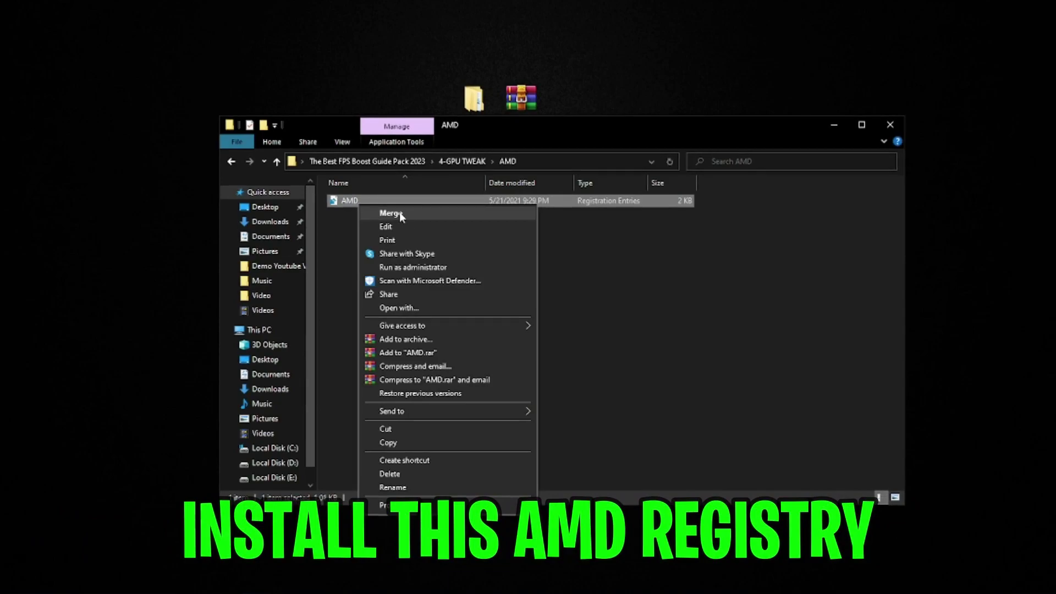
click(361, 160)
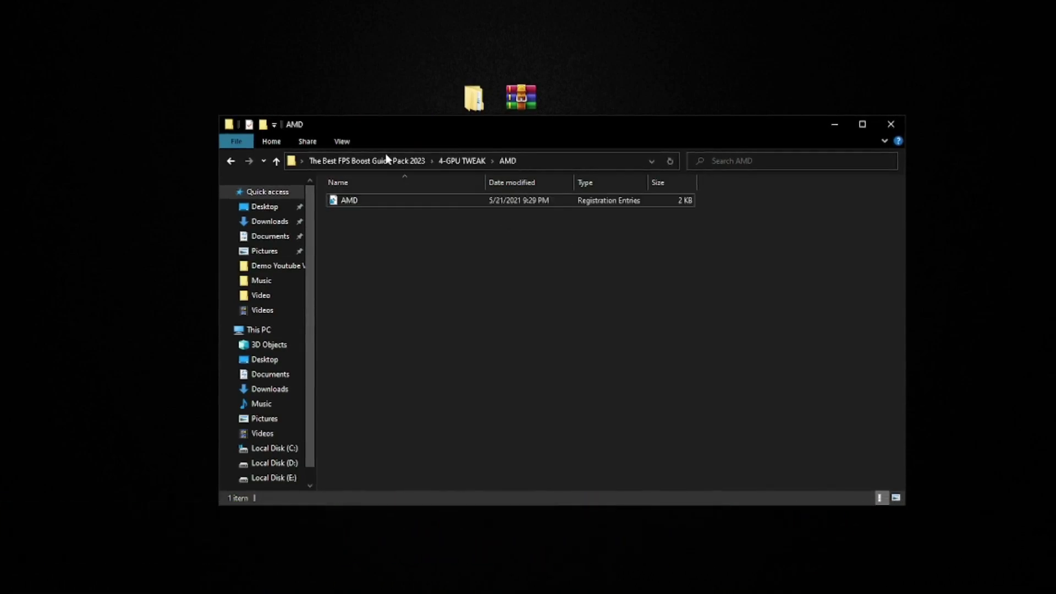
Step: Open the pack's 5-RAM TWEAK folder and bring up the Merge option for the 16GB Ram registration file
click(361, 160)
right_click(367, 250)
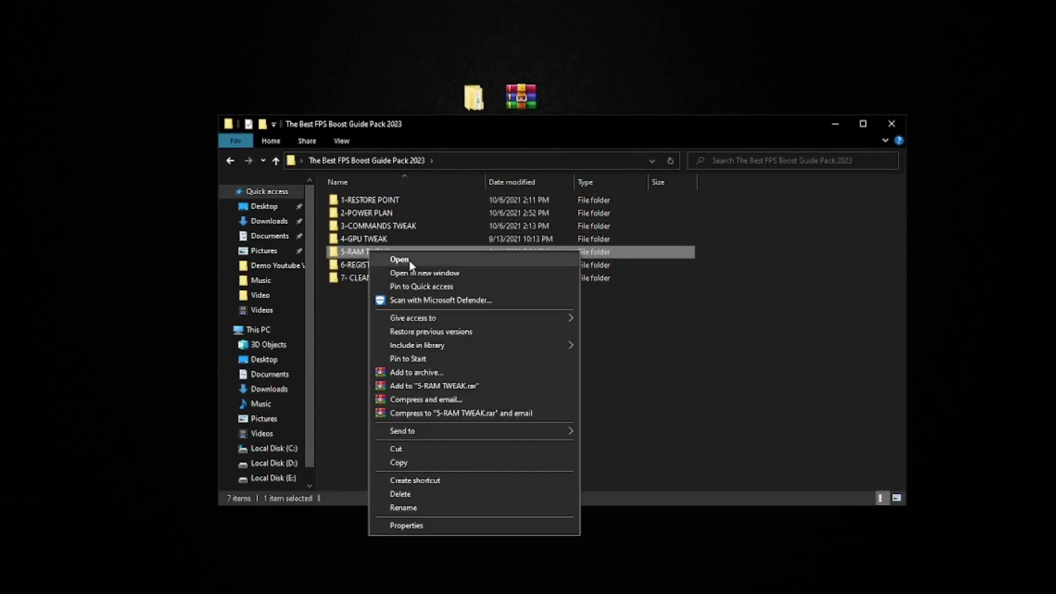
click(410, 259)
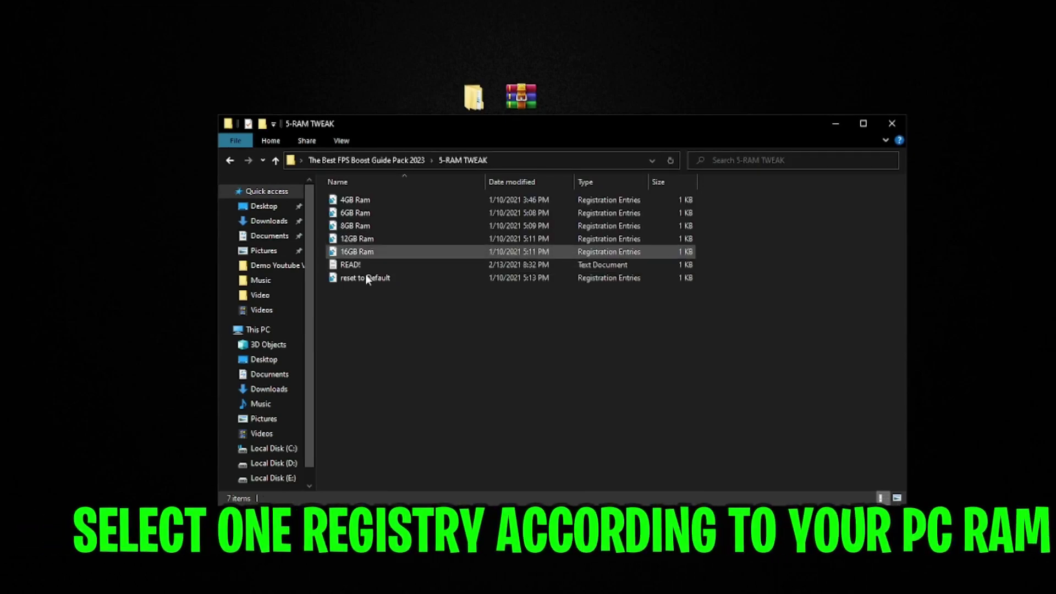
click(367, 201)
click(364, 238)
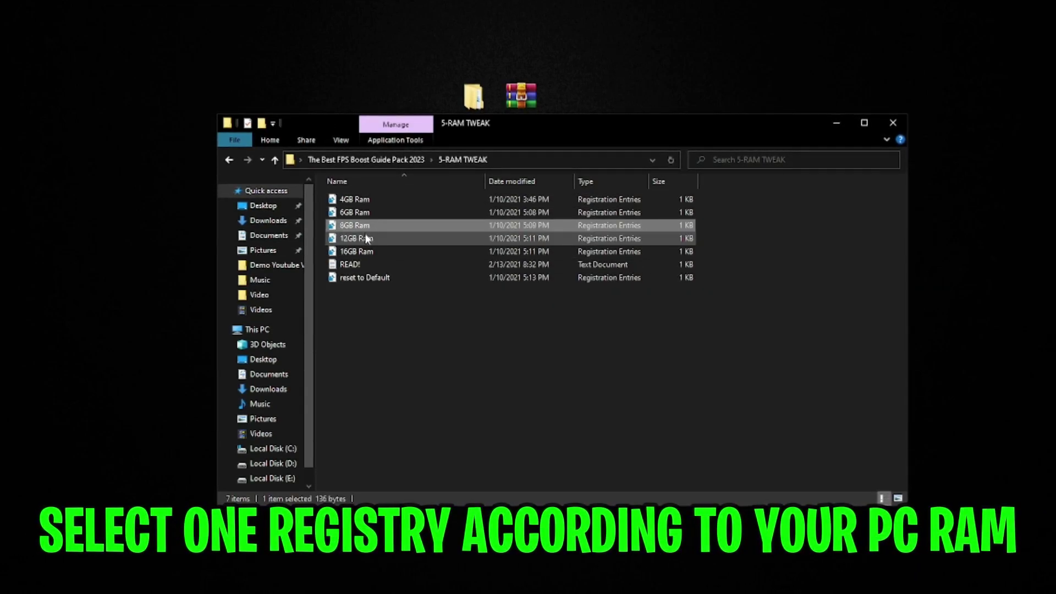
click(363, 251)
right_click(362, 254)
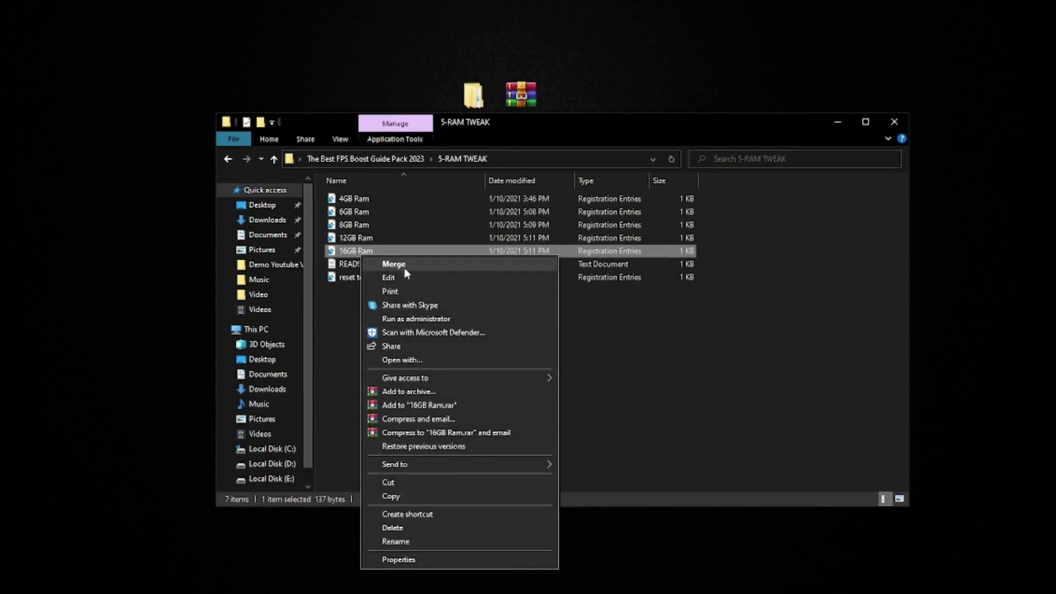
key(Escape)
Step: Return to the main pack folder and open 6-REGISTRY TWEAK
key(alt+Up)
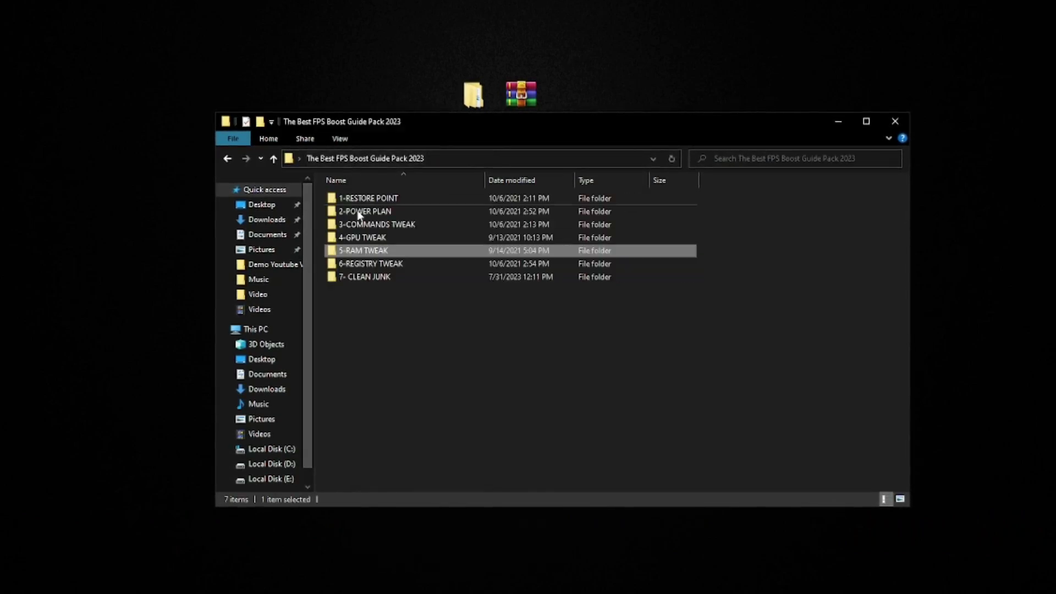
click(368, 263)
right_click(369, 261)
click(430, 267)
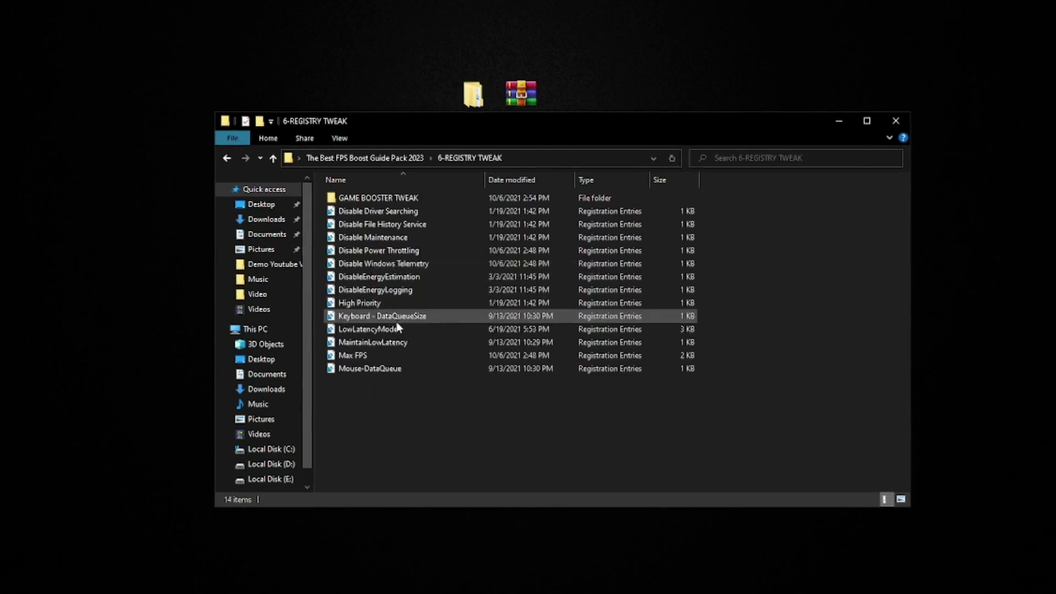
drag(388, 379, 404, 212)
right_click(404, 214)
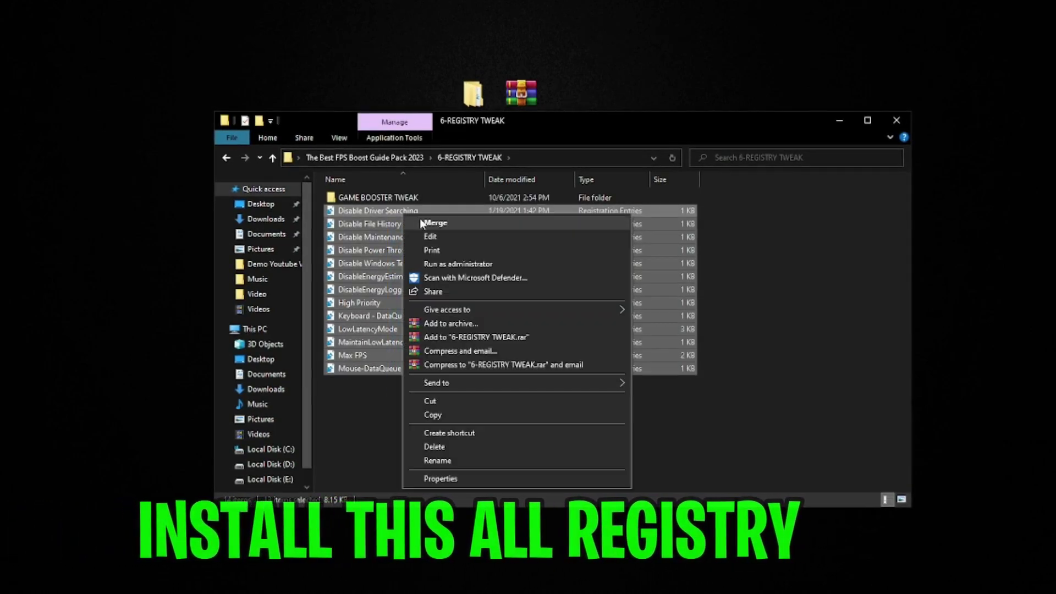
click(370, 401)
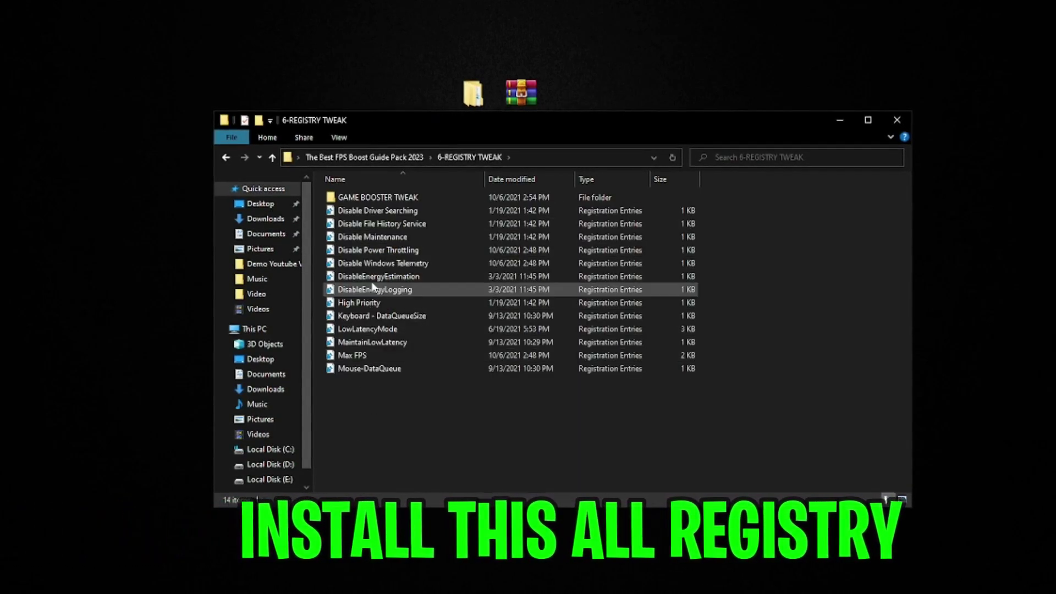
Step: Bring up the Merge option for the Disable Driver Searching and Disable File History Service registration files in turn
right_click(380, 213)
click(349, 388)
click(388, 225)
right_click(389, 227)
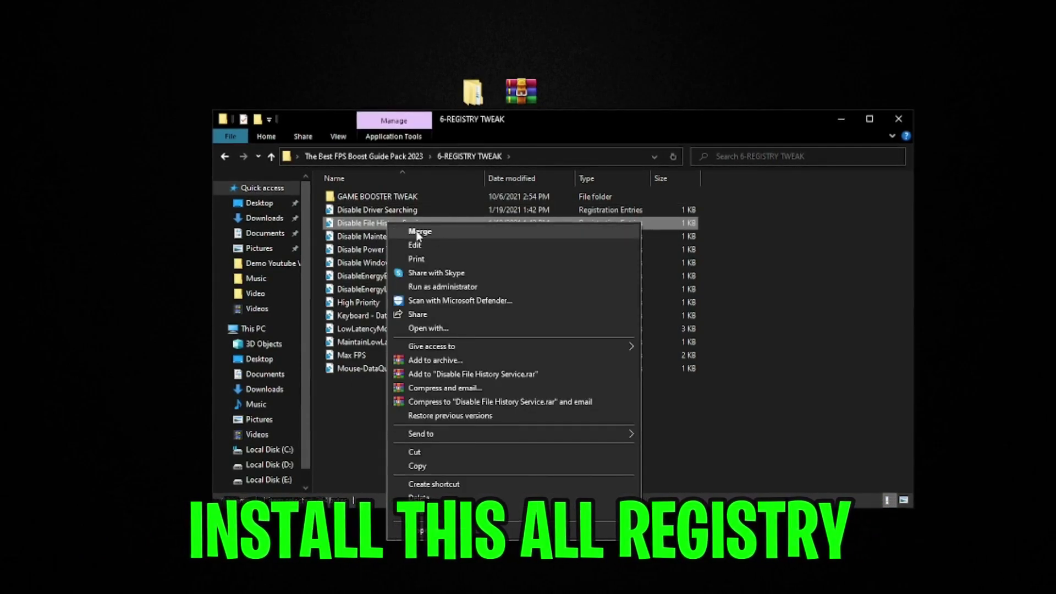
click(315, 376)
Step: Merge the Disable Maintenance, Disable Power Throttling and Disable Windows Telemetry registration files into the registry
click(366, 235)
right_click(366, 237)
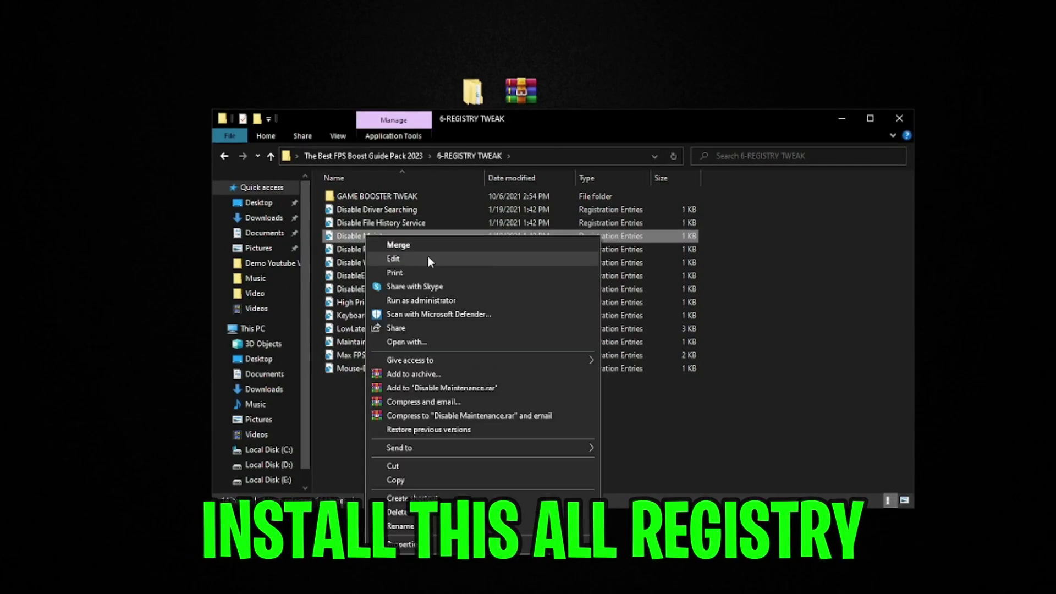
click(380, 245)
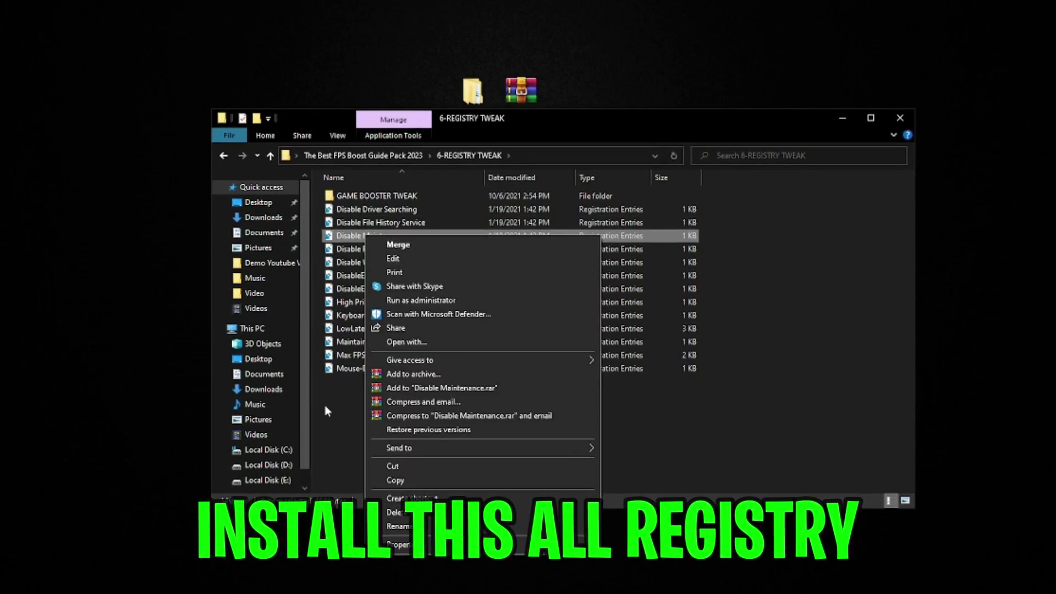
click(361, 249)
right_click(362, 248)
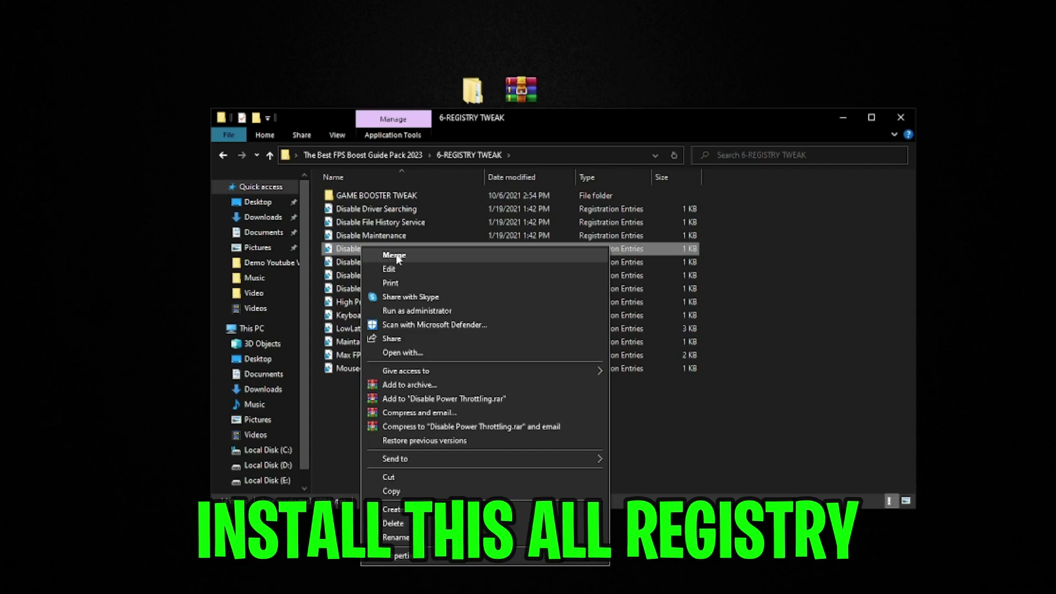
click(394, 255)
click(361, 263)
right_click(361, 262)
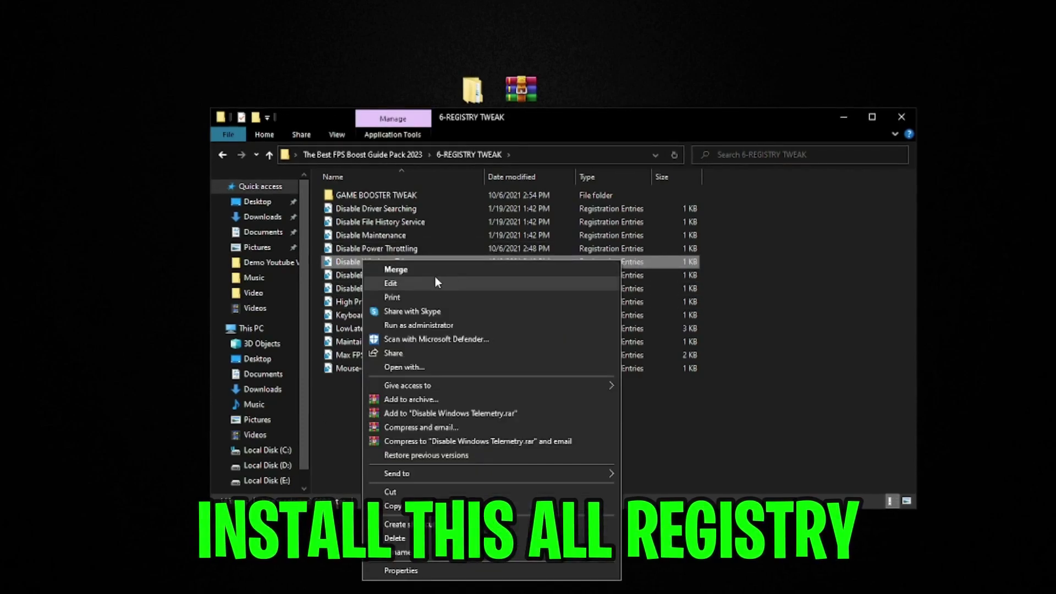
click(408, 270)
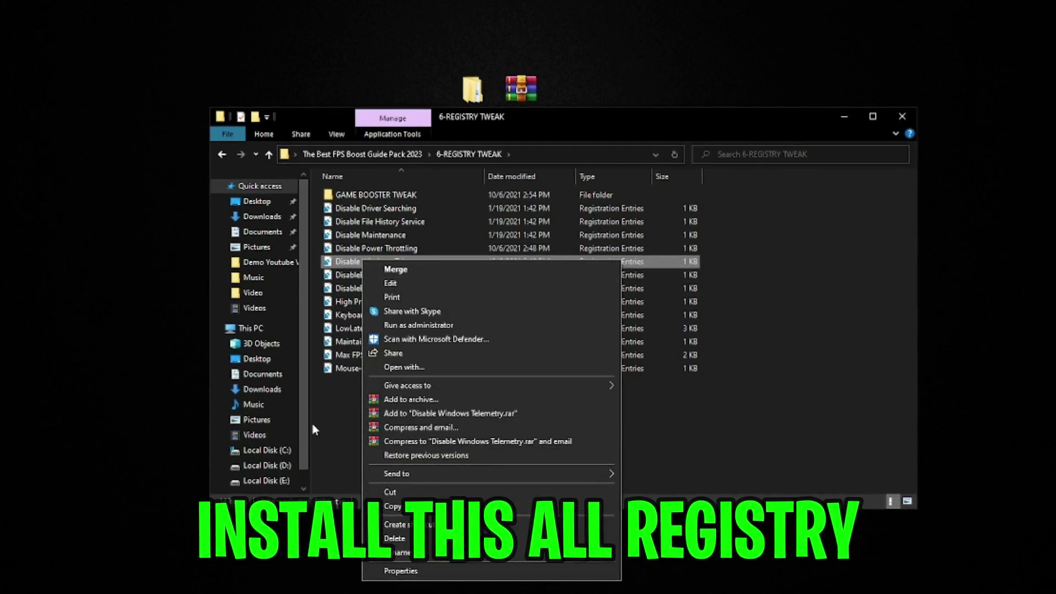
Step: Merge the DisableEnergyEstimation, DisableEnergyLogging and High Priority registration files into the registry
click(361, 275)
right_click(364, 276)
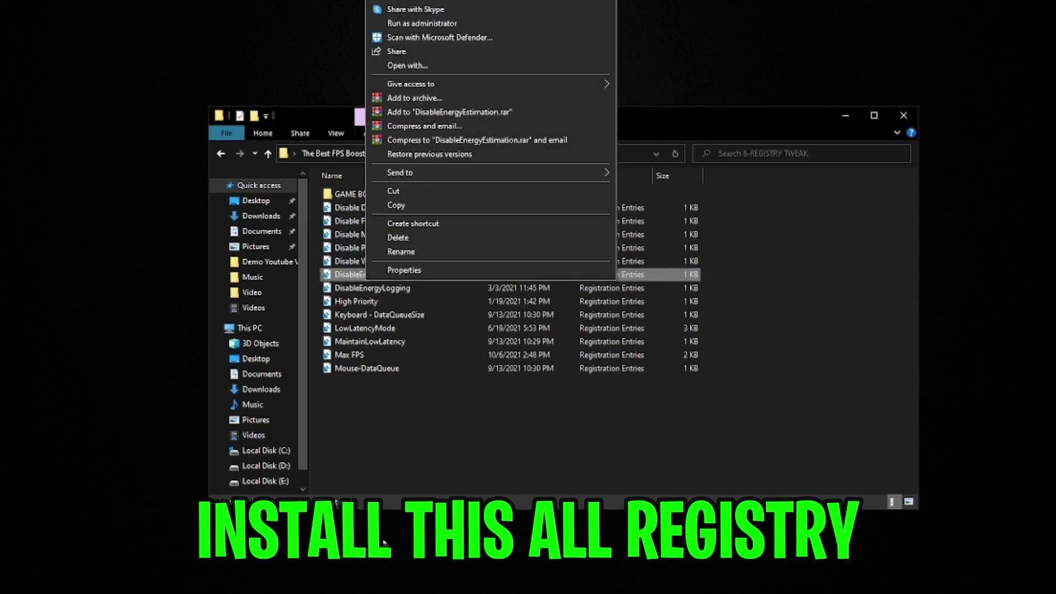
key(Return)
click(383, 288)
right_click(383, 288)
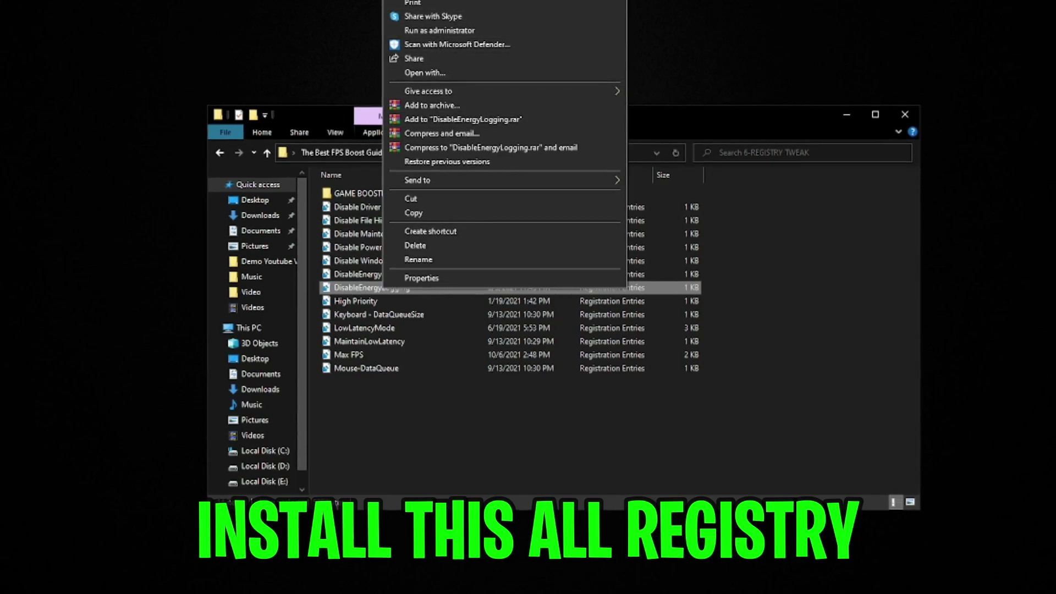
key(Return)
click(355, 301)
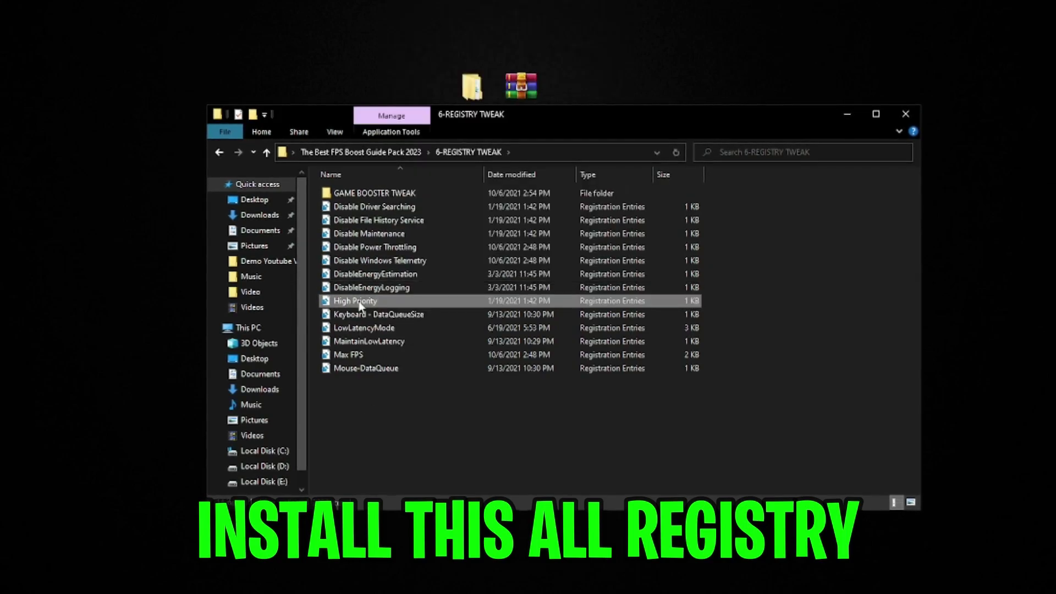
right_click(359, 300)
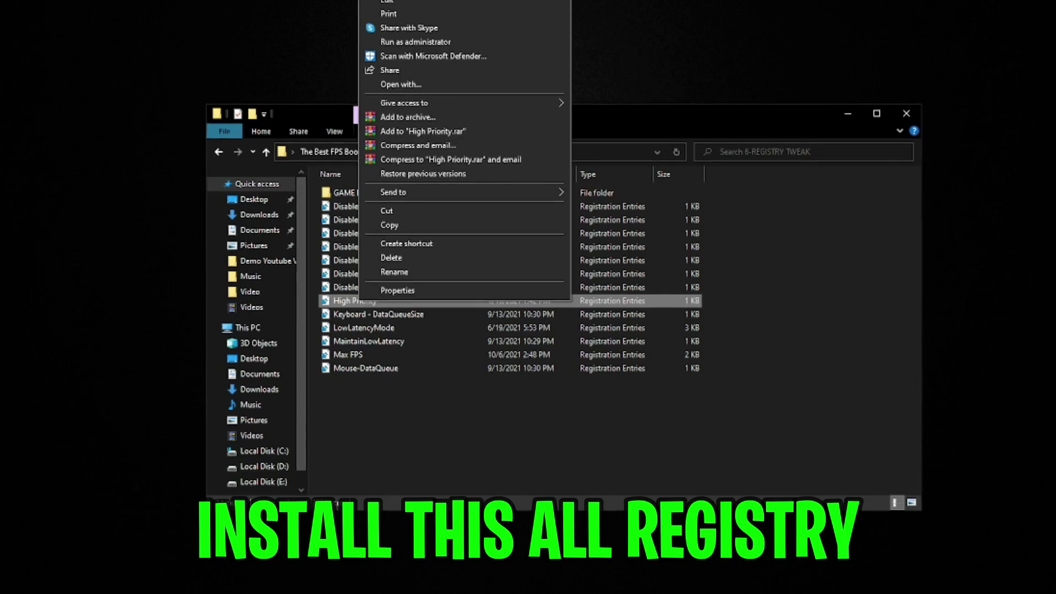
key(Return)
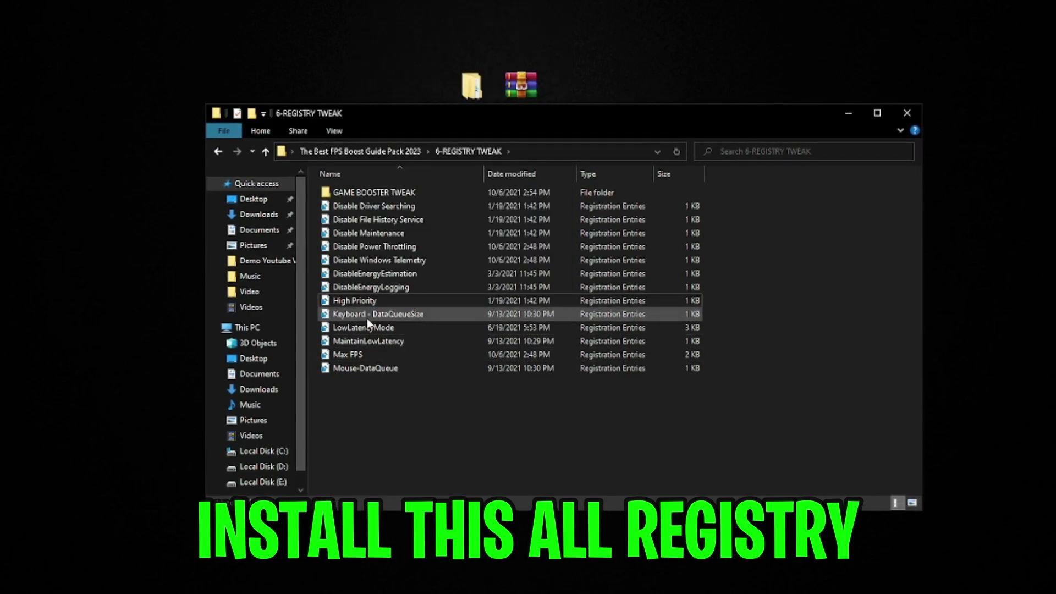
Step: Bring up the Merge option for the Keyboard - DataQueueSize and LowLatencyMode registration files in turn
right_click(368, 319)
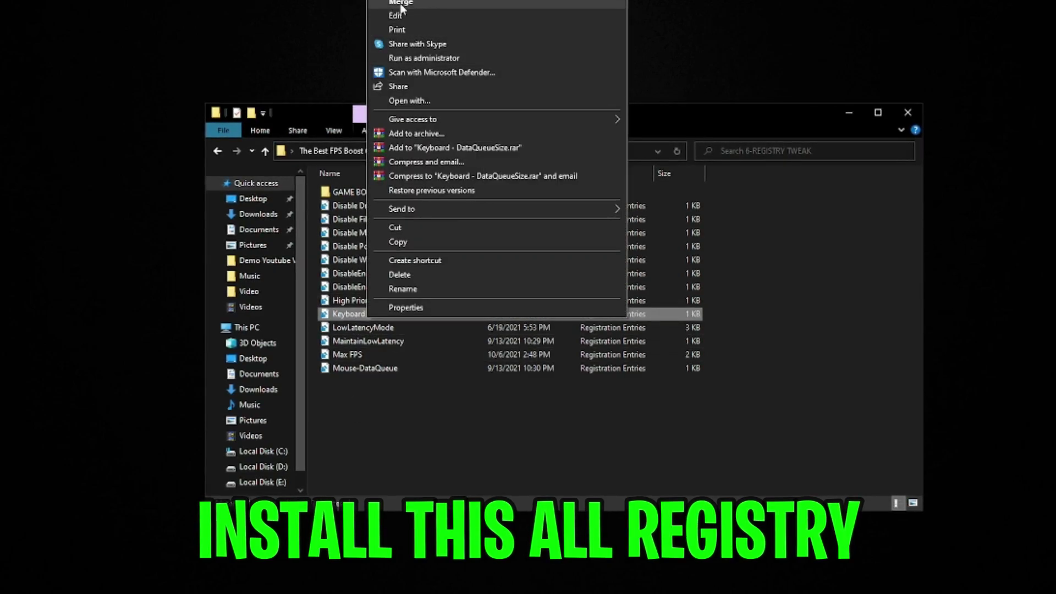
click(349, 319)
right_click(350, 328)
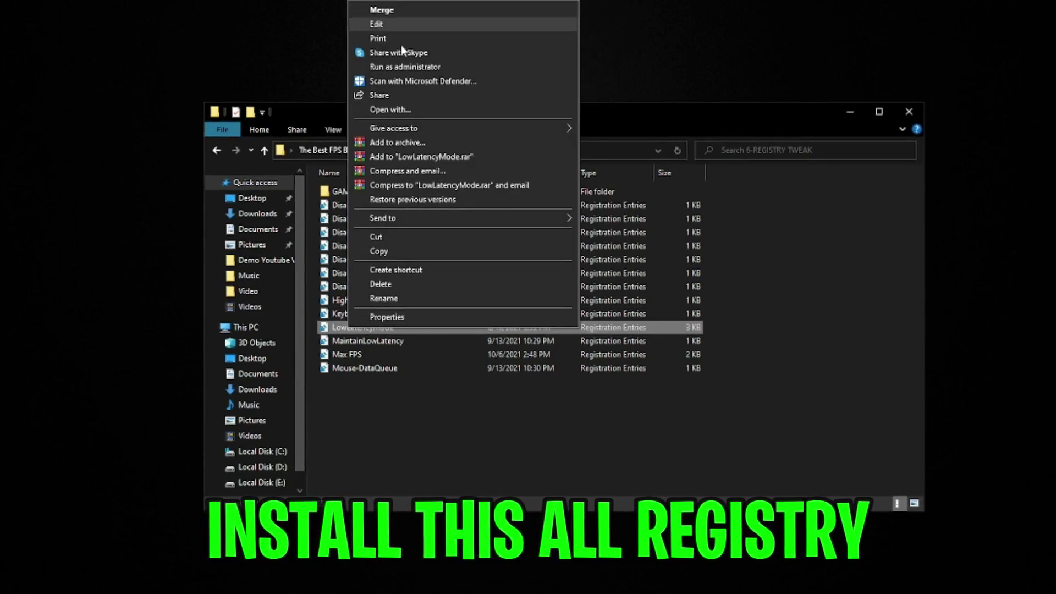
click(358, 408)
Step: Bring up the Merge option for the MaintainLowLatency, Max FPS and Mouse-DataQueue registration files in turn
right_click(355, 341)
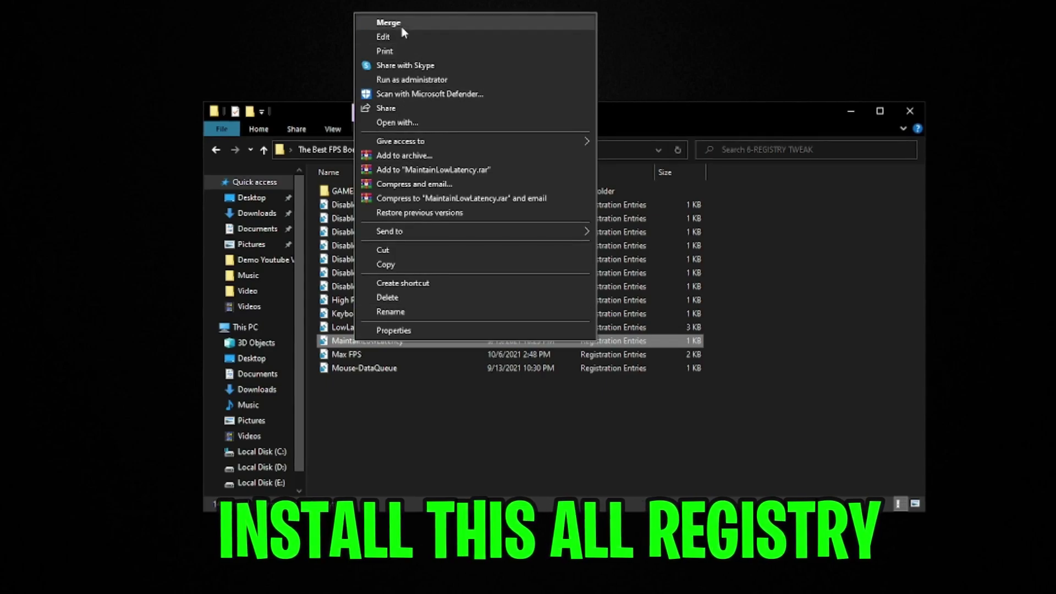
click(341, 354)
right_click(340, 354)
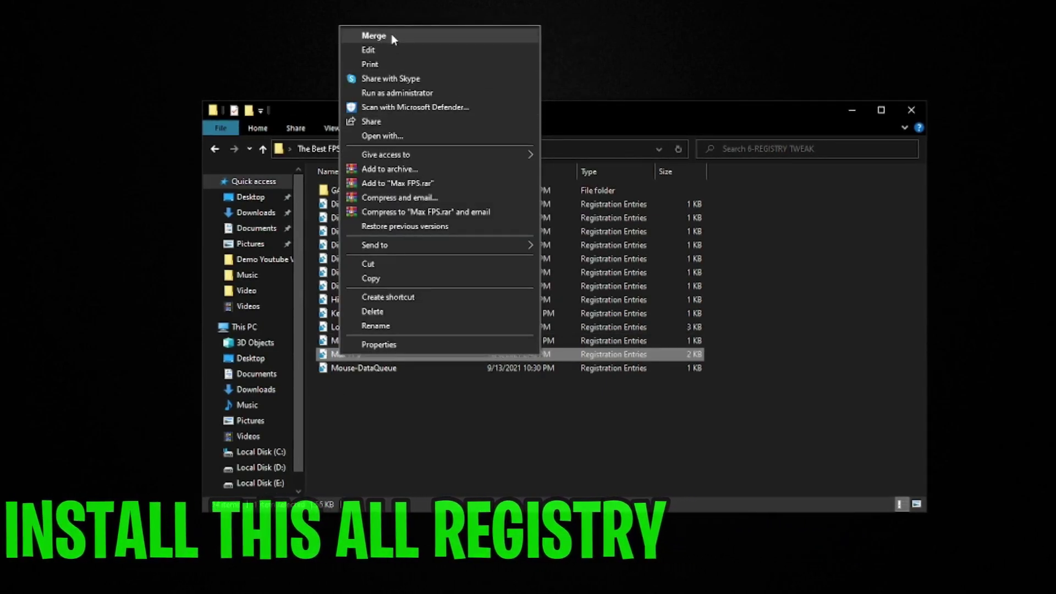
click(340, 368)
right_click(340, 368)
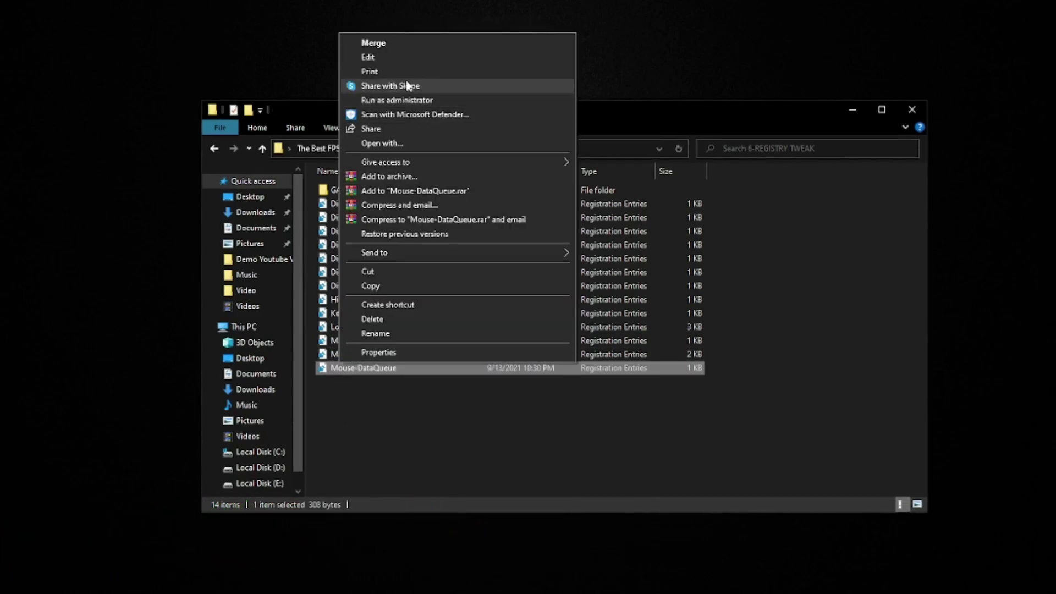
click(391, 492)
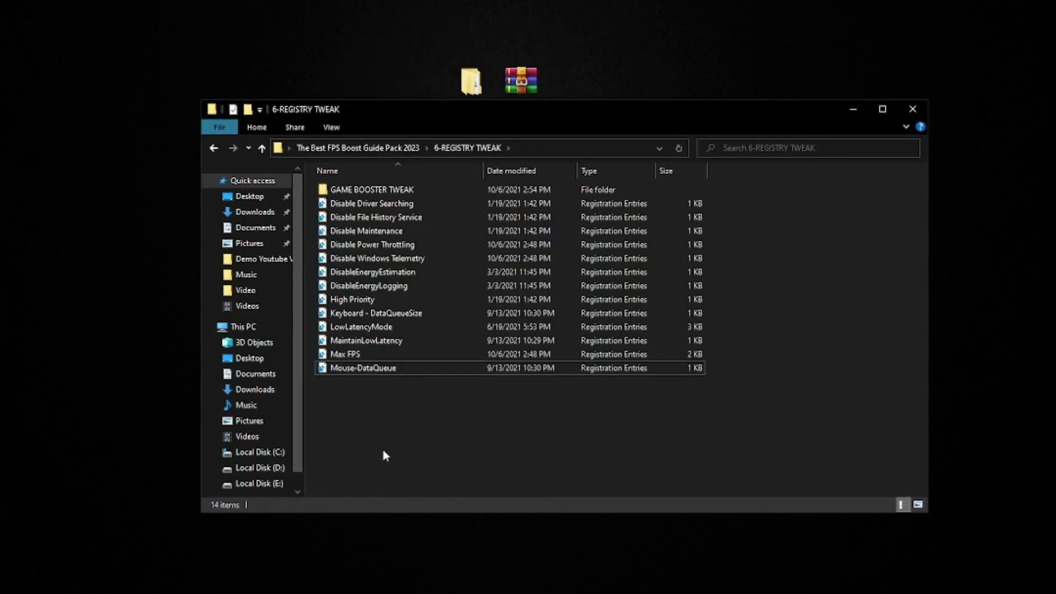
Step: Open the GAME BOOSTER TWEAK subfolder of 6-REGISTRY TWEAK
click(352, 190)
right_click(366, 189)
click(413, 203)
drag(359, 211, 343, 189)
click(347, 242)
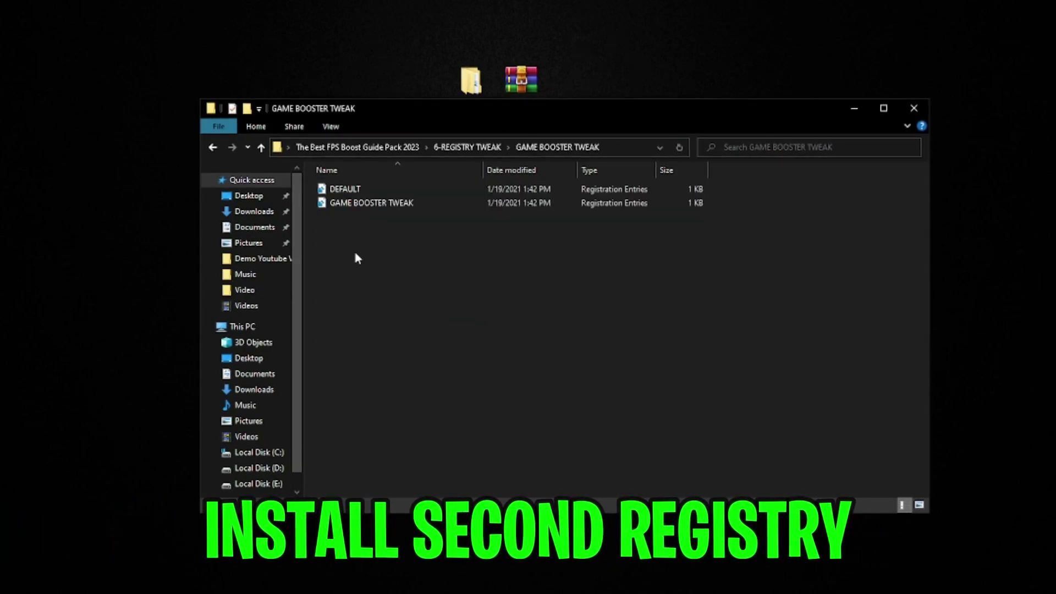
Step: Select the GAME BOOSTER TWEAK registration file and bring up its available file actions
right_click(358, 204)
click(354, 208)
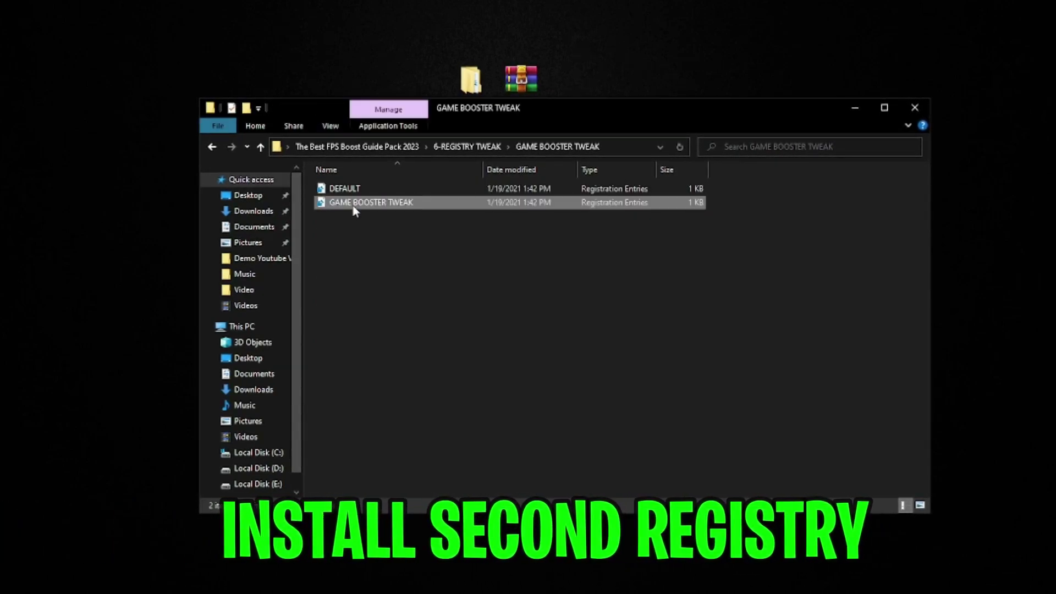
right_click(354, 207)
click(332, 227)
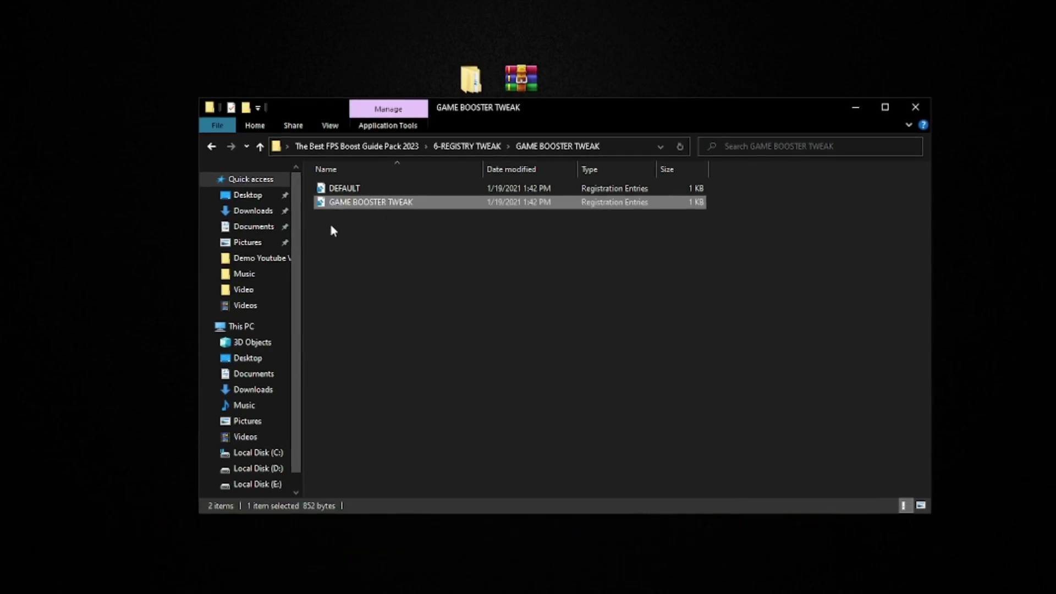
Step: Open the pack's 7- CLEAN JUNK folder and launch the Disk Cleanup shortcut
click(345, 146)
right_click(358, 272)
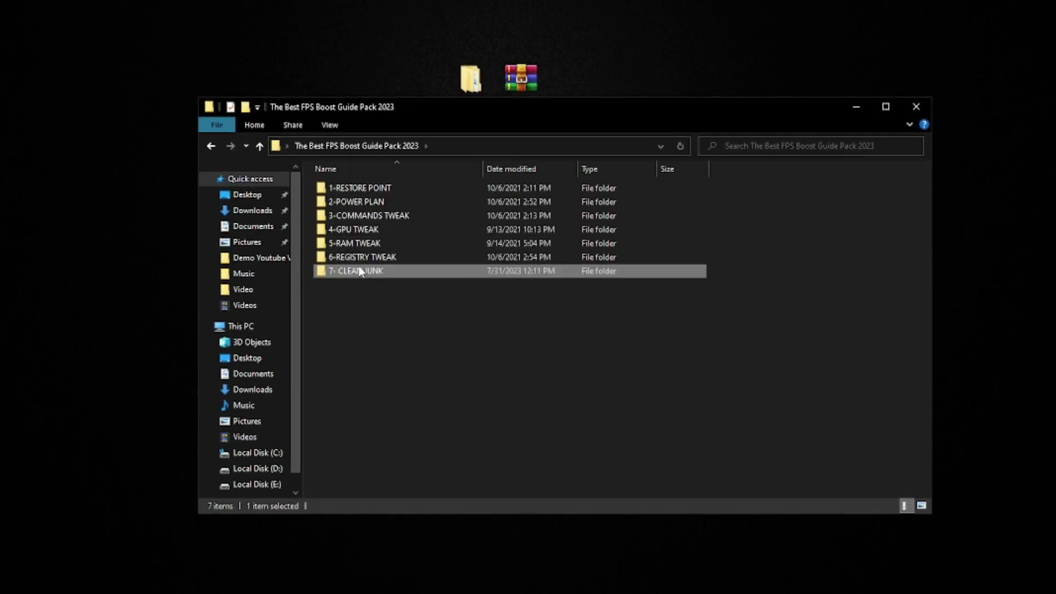
click(378, 279)
right_click(345, 194)
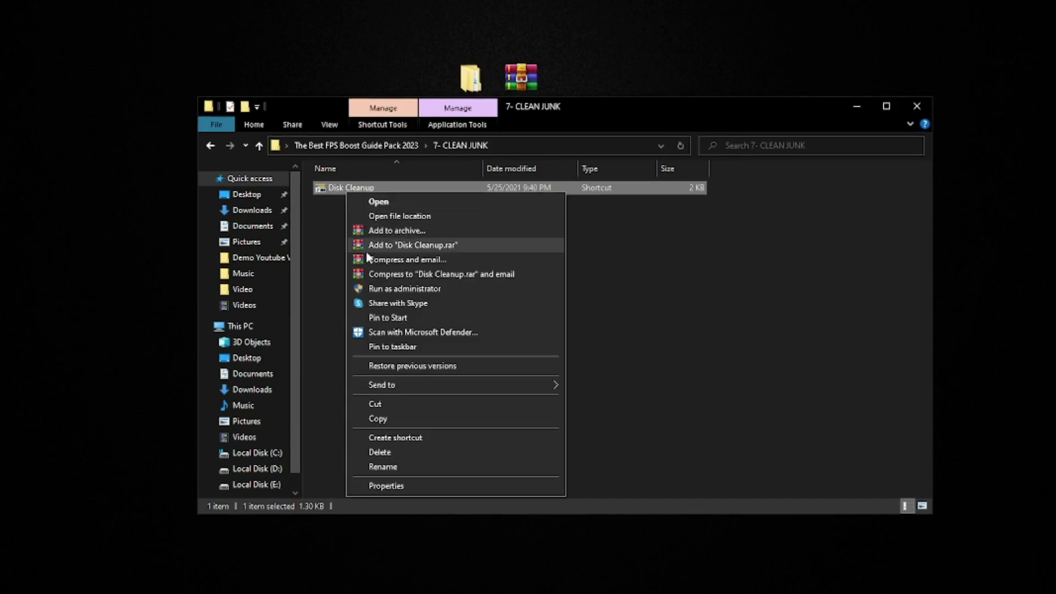
click(378, 202)
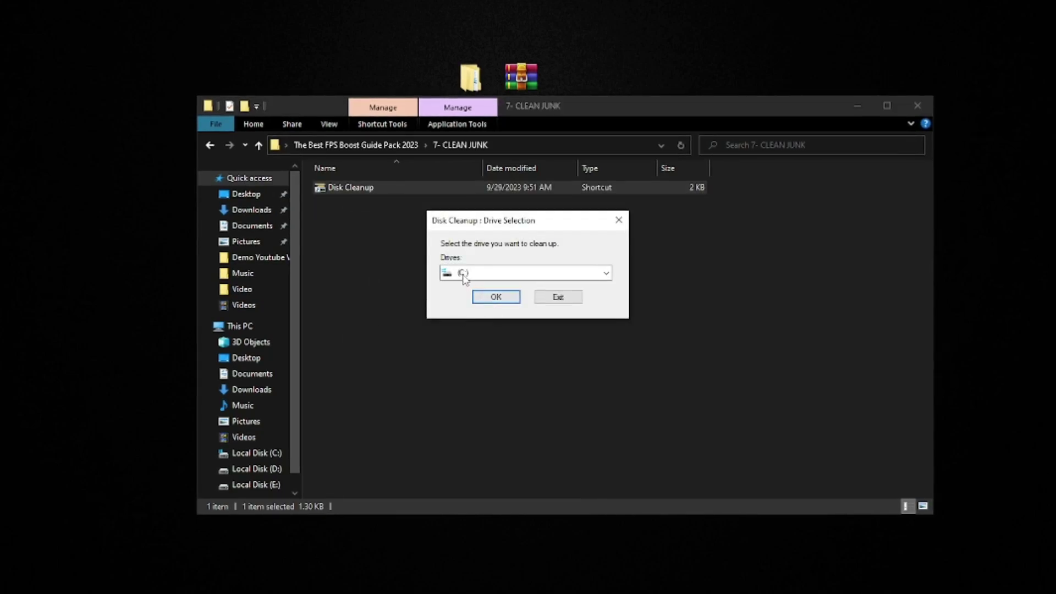
Step: Choose drive C: for Disk Cleanup and start calculating the space that can be freed
click(490, 272)
click(472, 300)
click(473, 272)
click(451, 284)
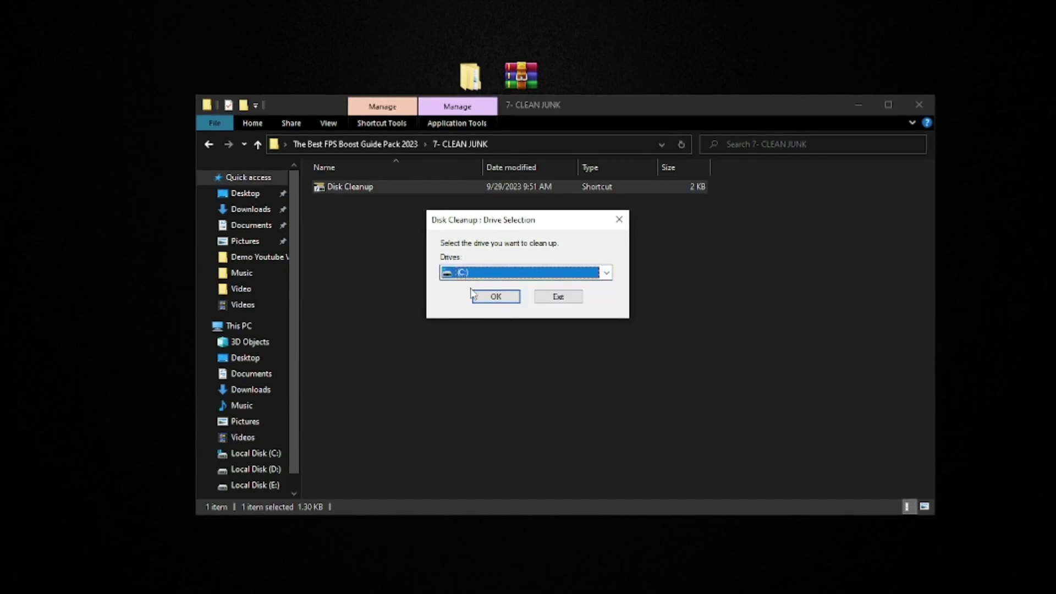
click(491, 297)
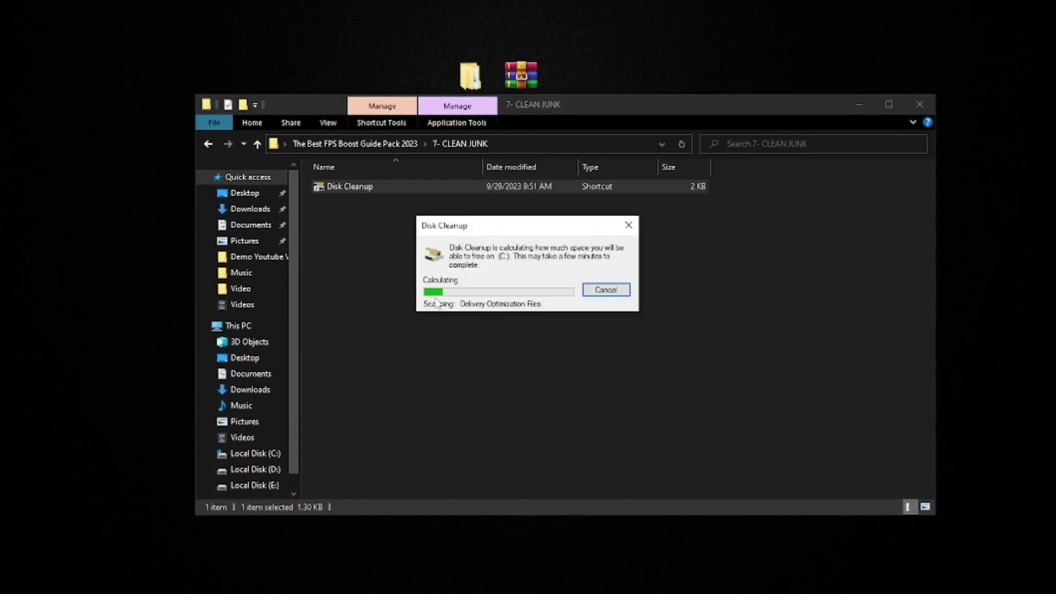
Step: Clean up the checked file categories on drive C:, including Recycle Bin, Temporary files and Thumbnails, and confirm the deletion
drag(104, 26, 596, 186)
scroll(526, 296, down, 1)
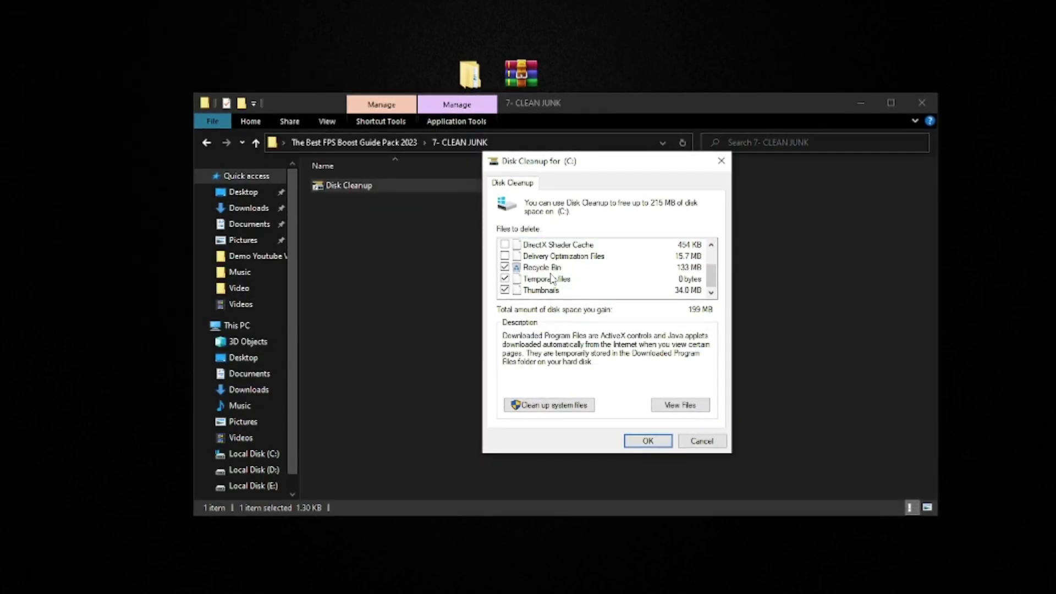
click(643, 444)
click(547, 281)
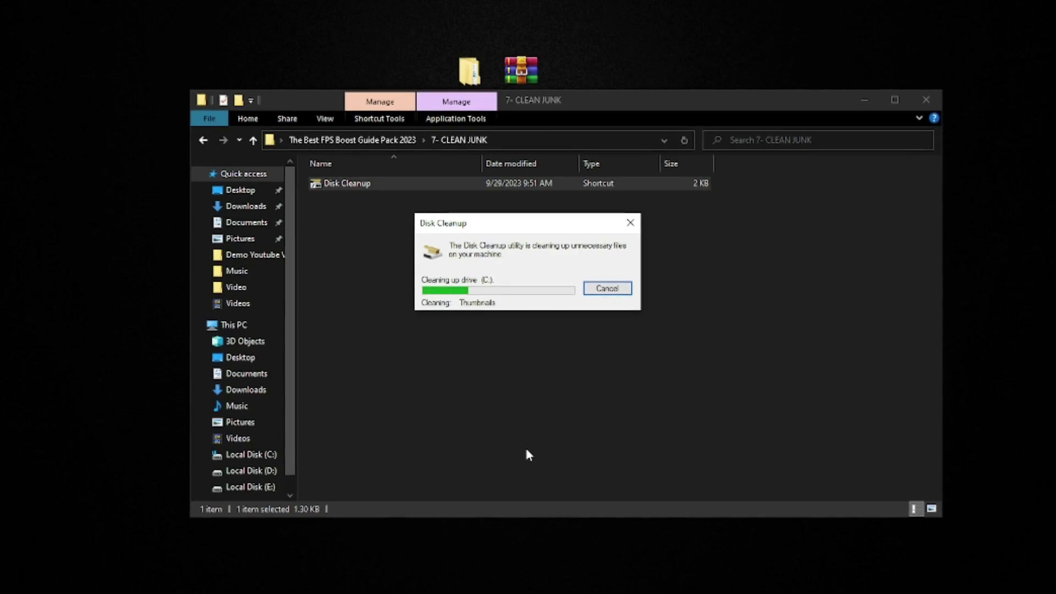
Step: Return to The Best FPS Boost Guide Pack 2023 main folder, refresh it and close its window
click(337, 142)
click(361, 308)
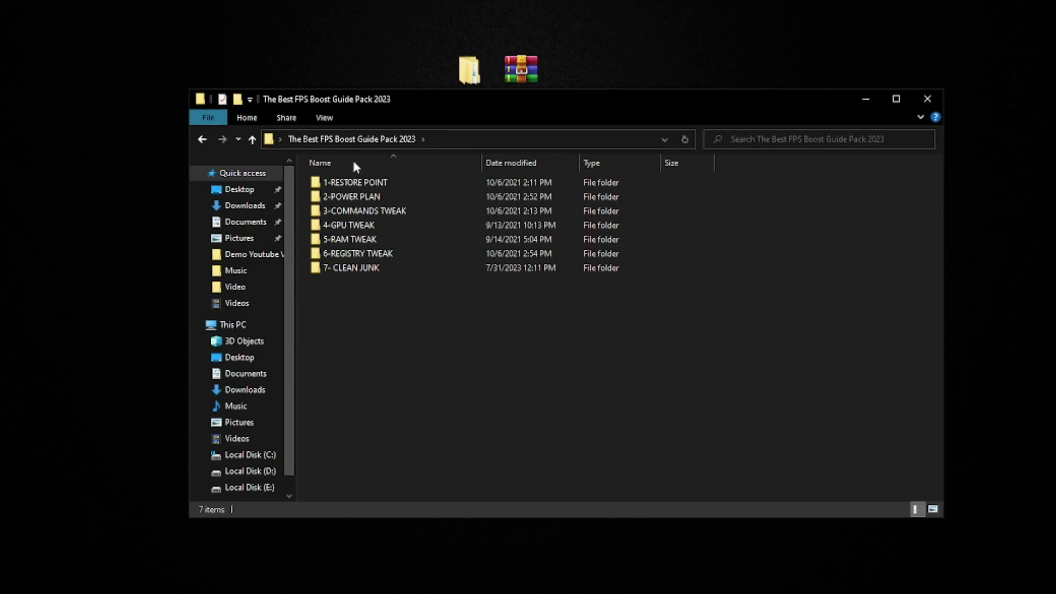
drag(367, 338, 394, 180)
right_click(406, 370)
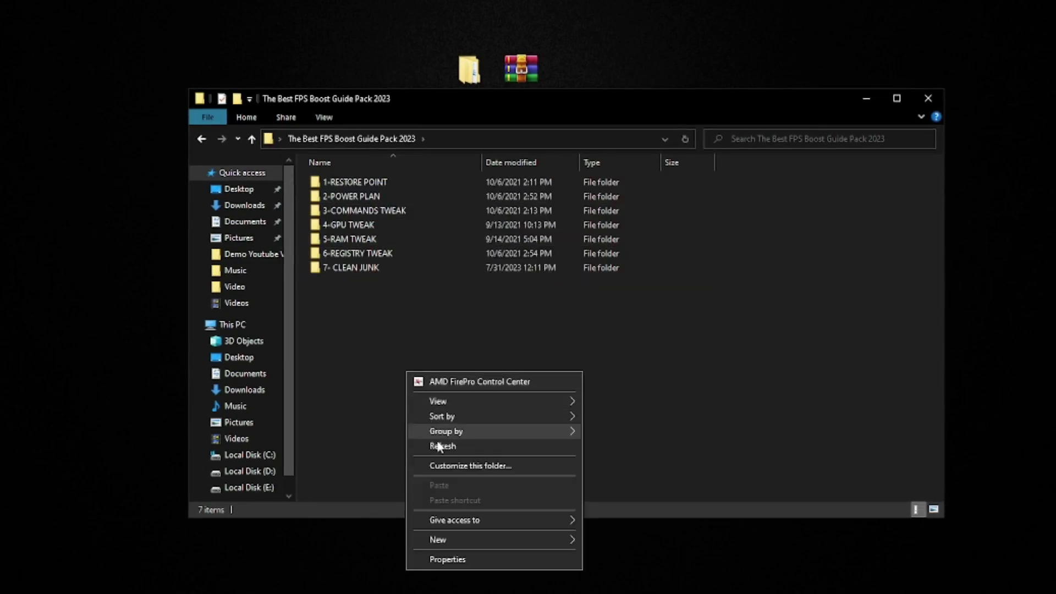
click(441, 446)
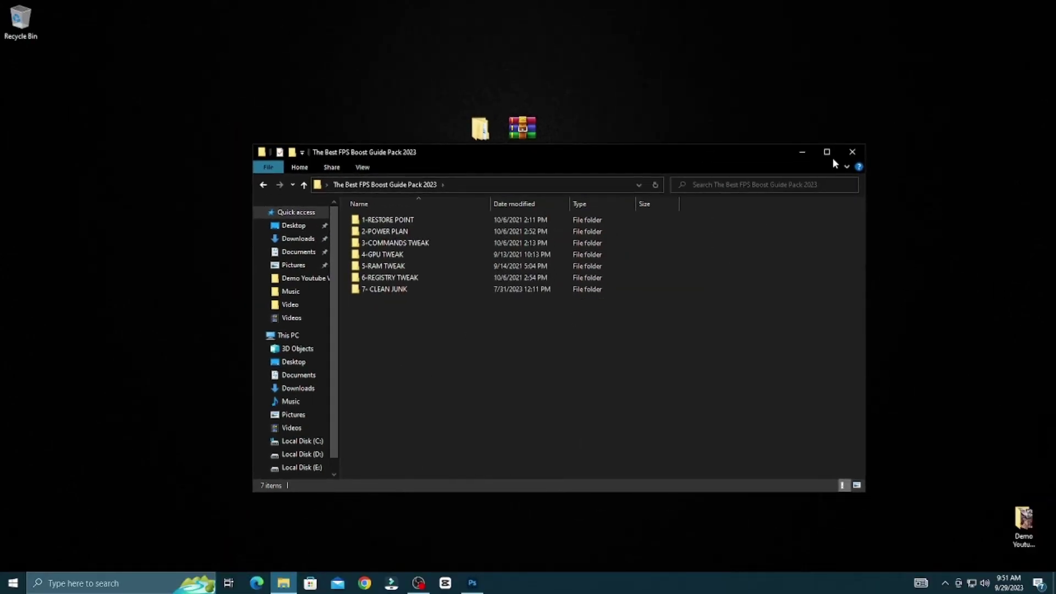
click(850, 154)
Step: Search Windows for the Game Mode settings, open them and make sure Game Mode is on
click(82, 583)
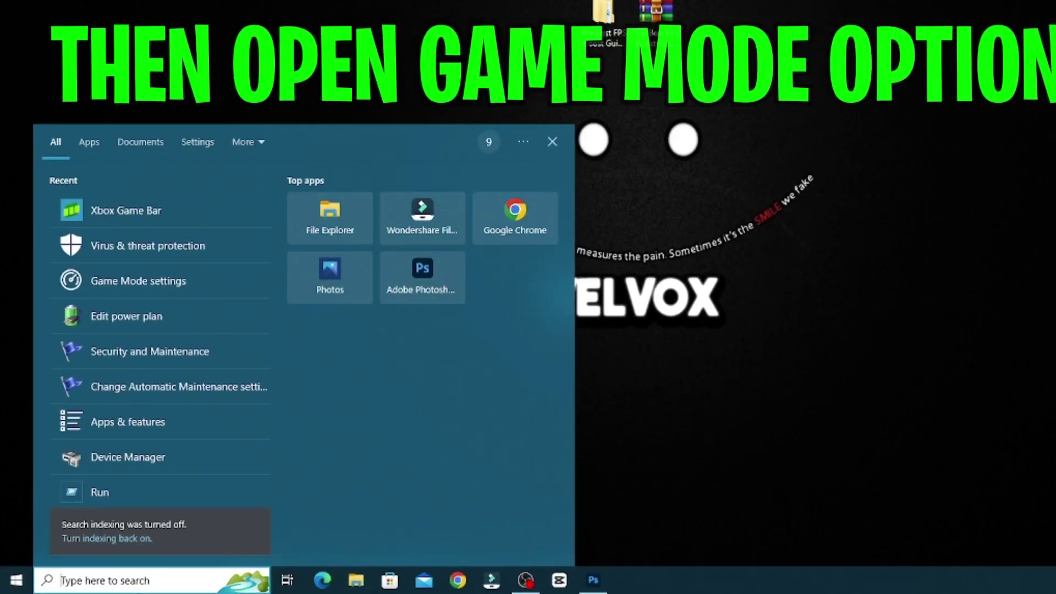
text(game mo)
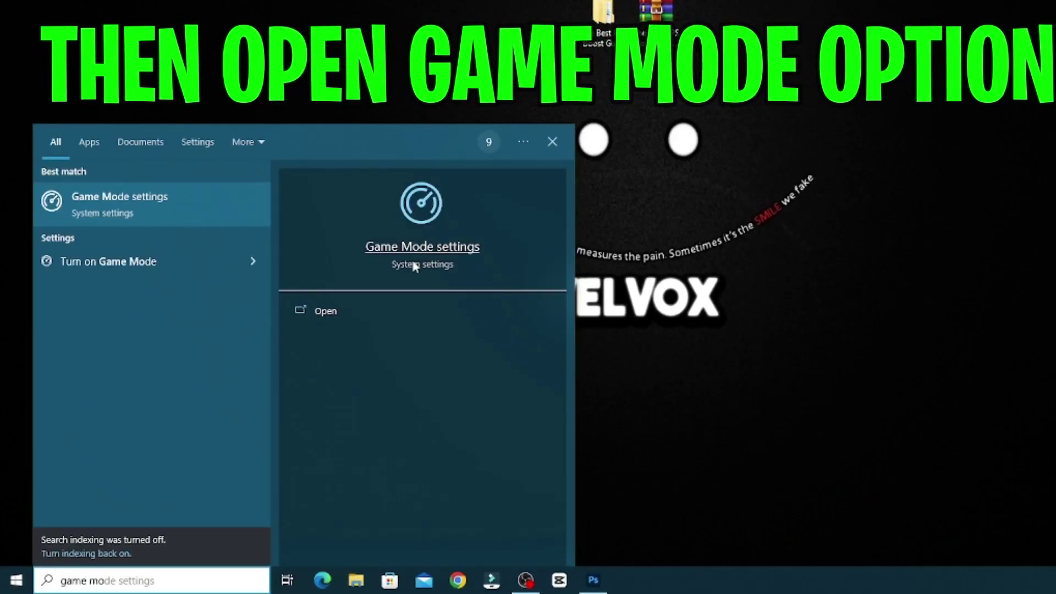
click(483, 259)
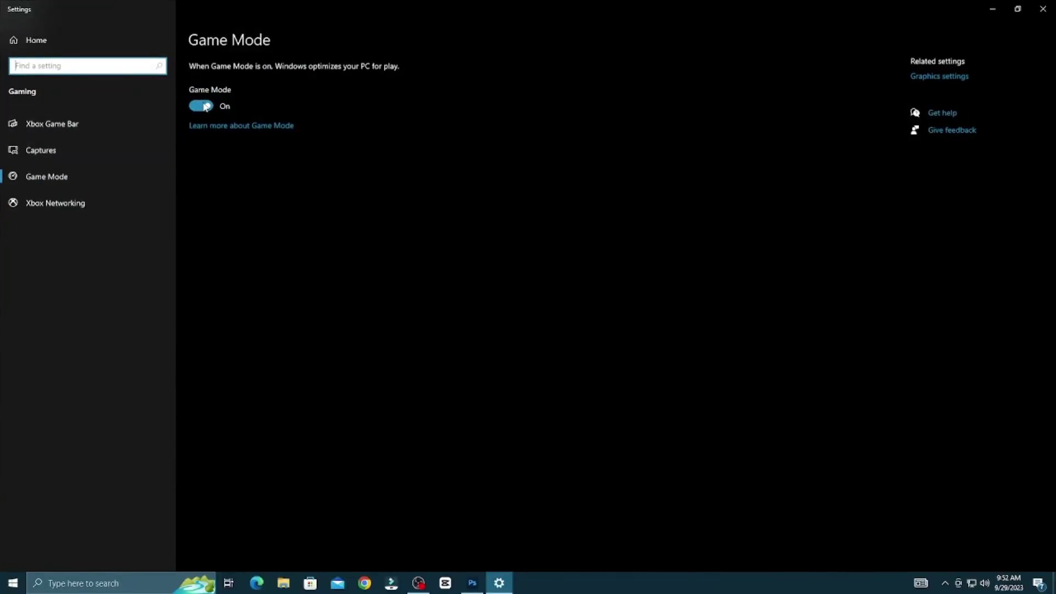
click(205, 107)
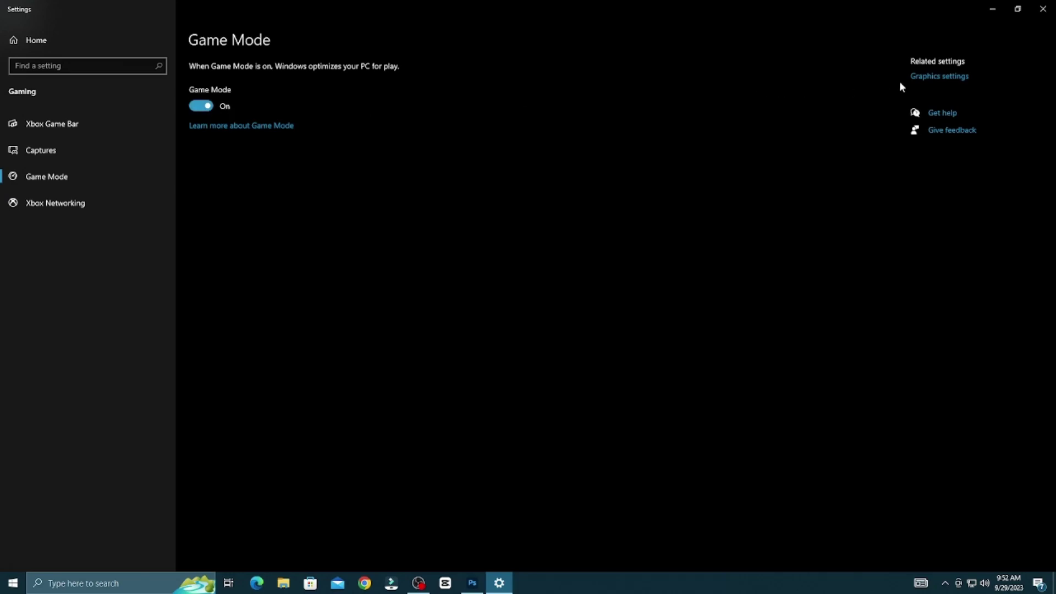
Step: Open the related Graphics settings and remove the existing FortniteLauncher entry from the app preferences
click(939, 76)
click(60, 214)
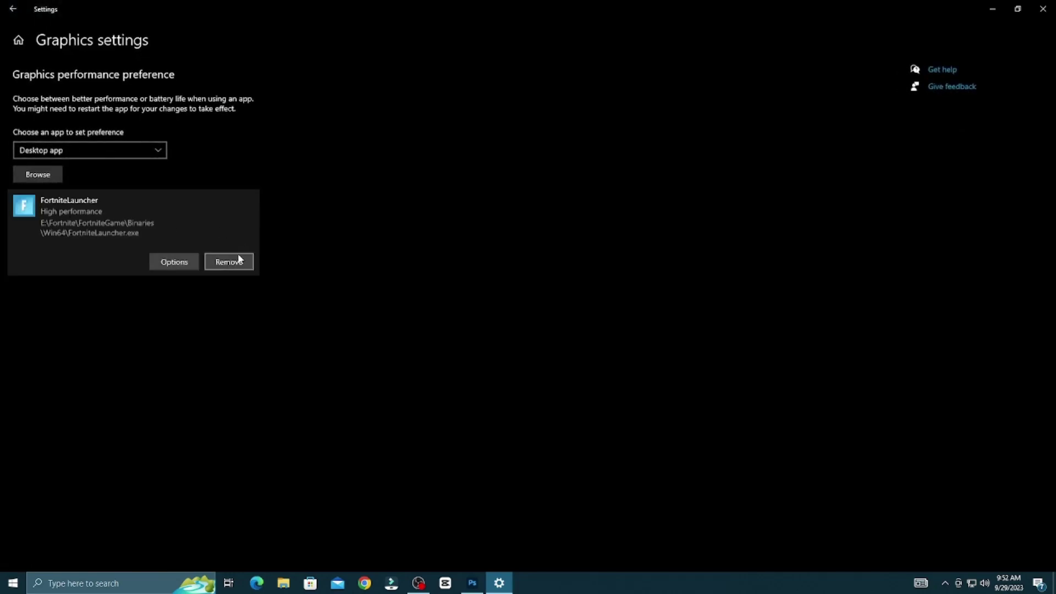
click(235, 261)
Step: Add the FortniteLauncher application from E:\Fortnite\FortniteGame\Binaries\Win64 to the graphics performance preferences as a desktop app
click(55, 176)
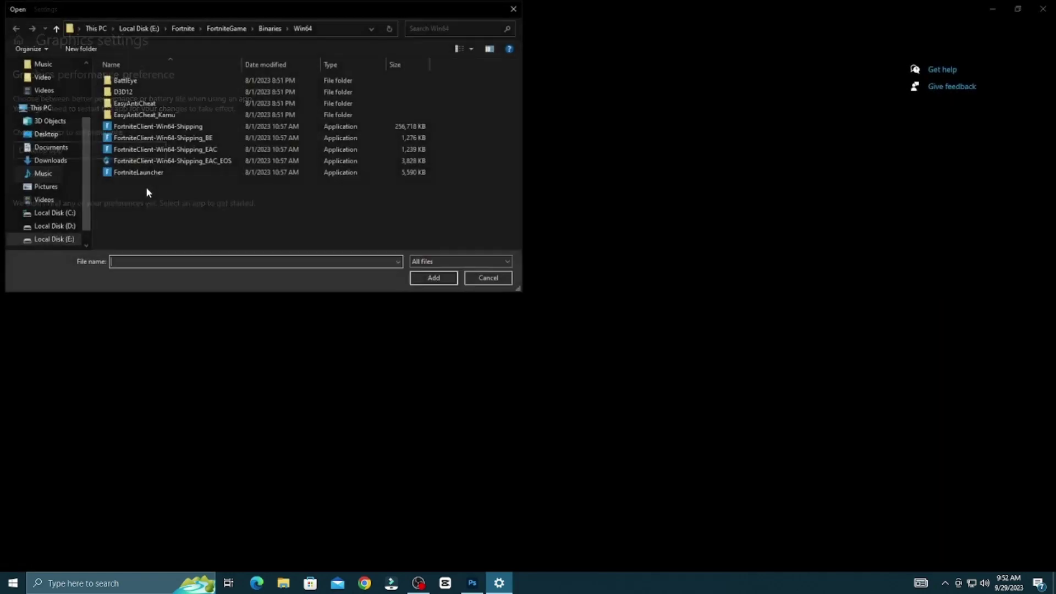
click(140, 172)
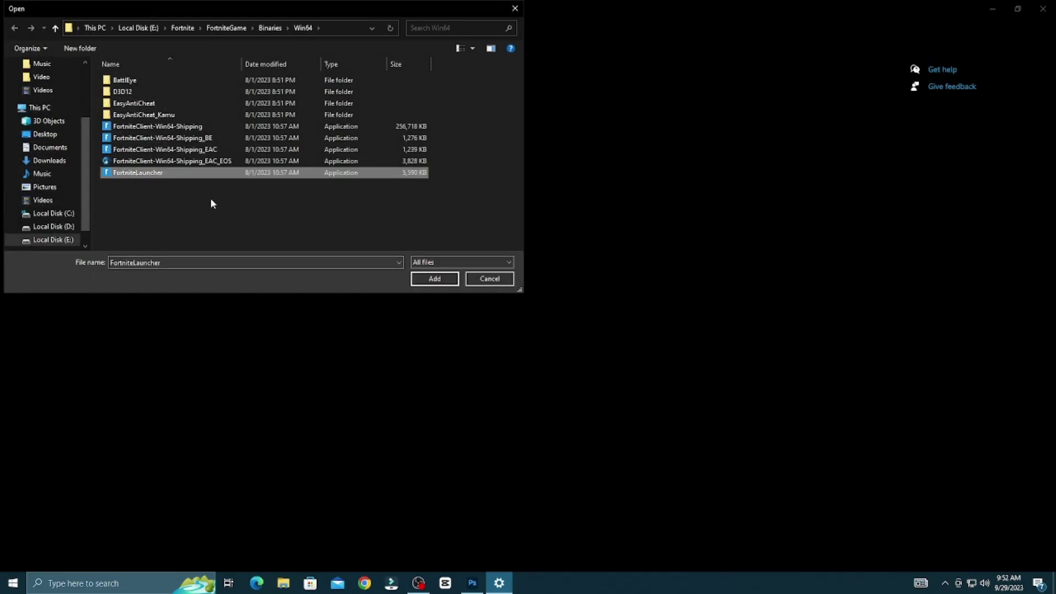
click(432, 279)
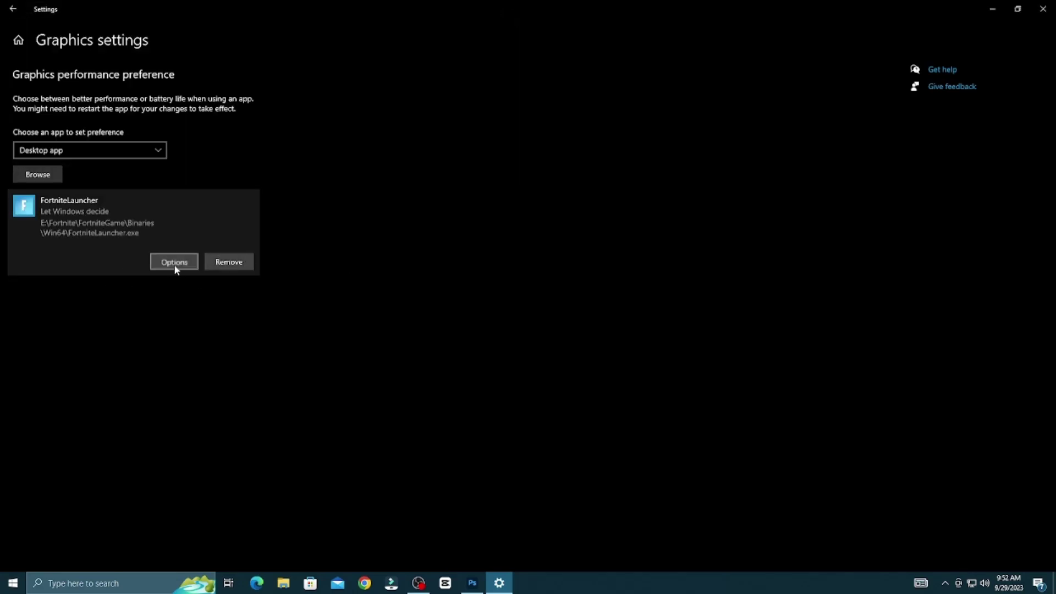
Step: Set the graphics performance preference in FortniteLauncher's options, and go back to the Gaming settings to open the Xbox Game Bar page
click(172, 263)
click(440, 350)
click(13, 9)
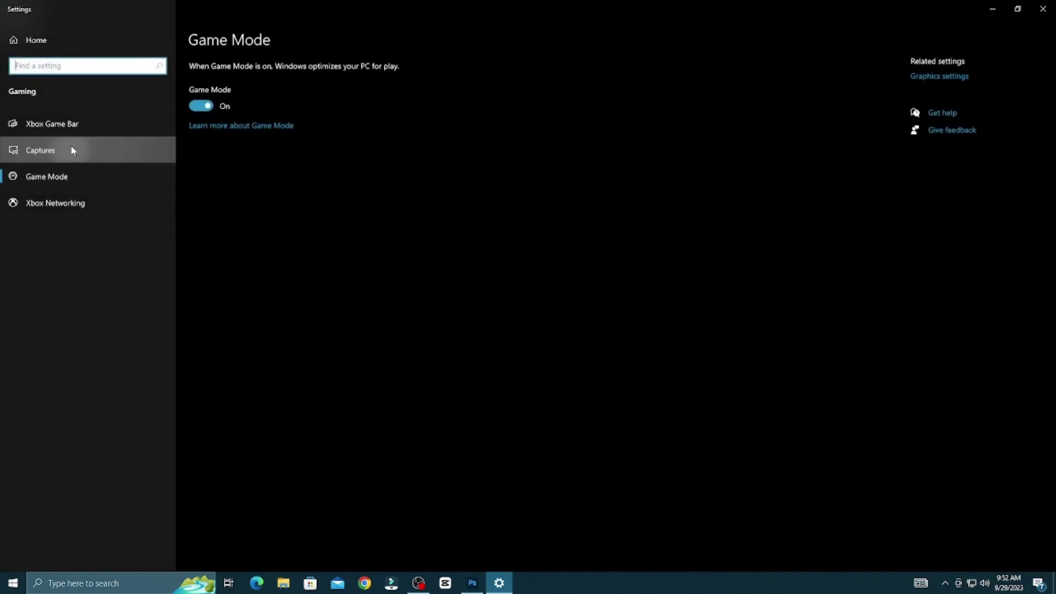
click(78, 123)
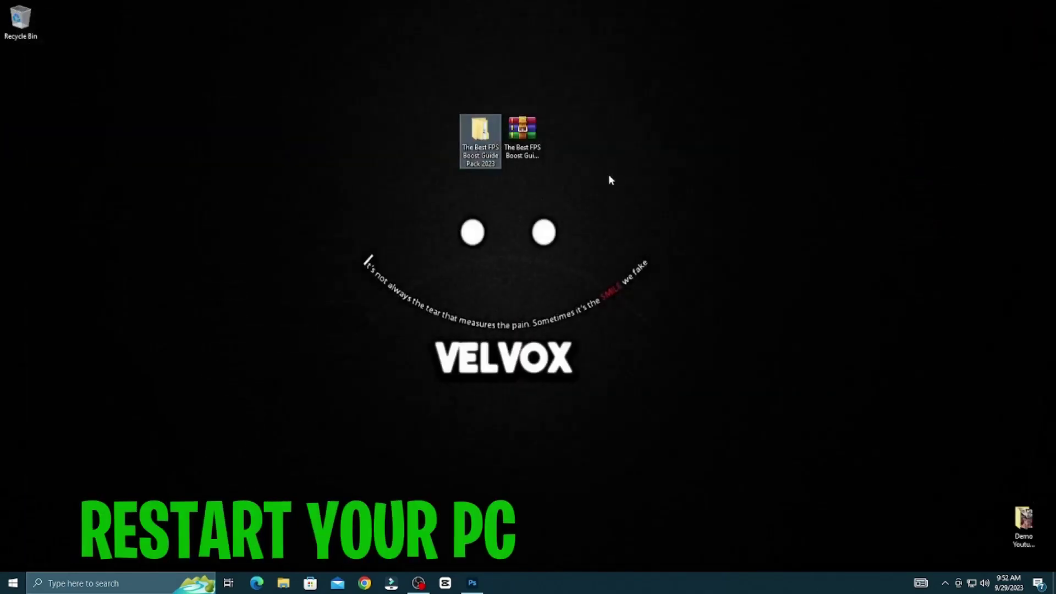
Step: Refresh the Windows desktop
right_click(608, 174)
click(635, 229)
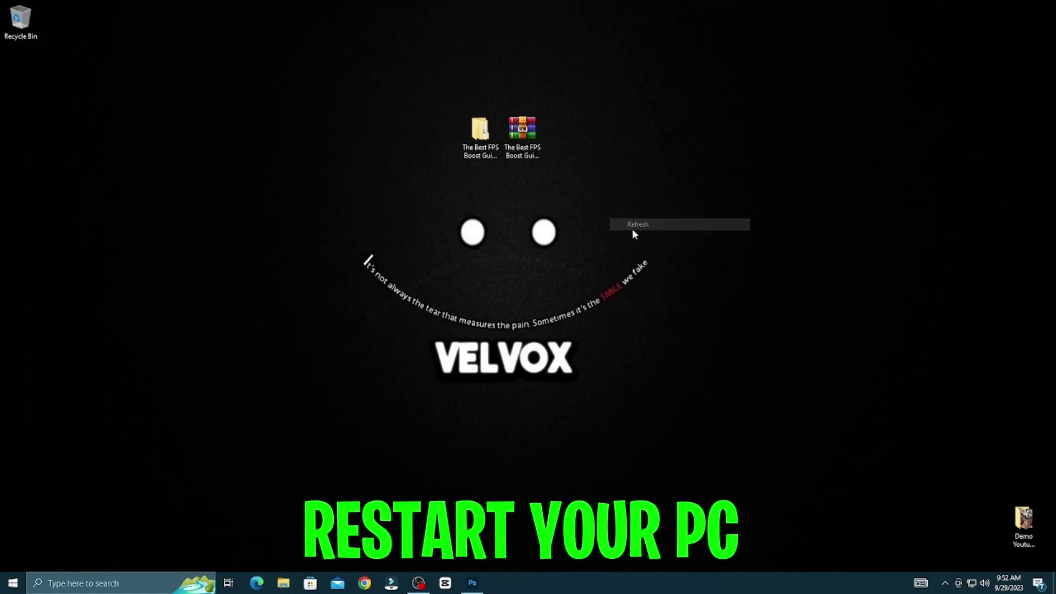